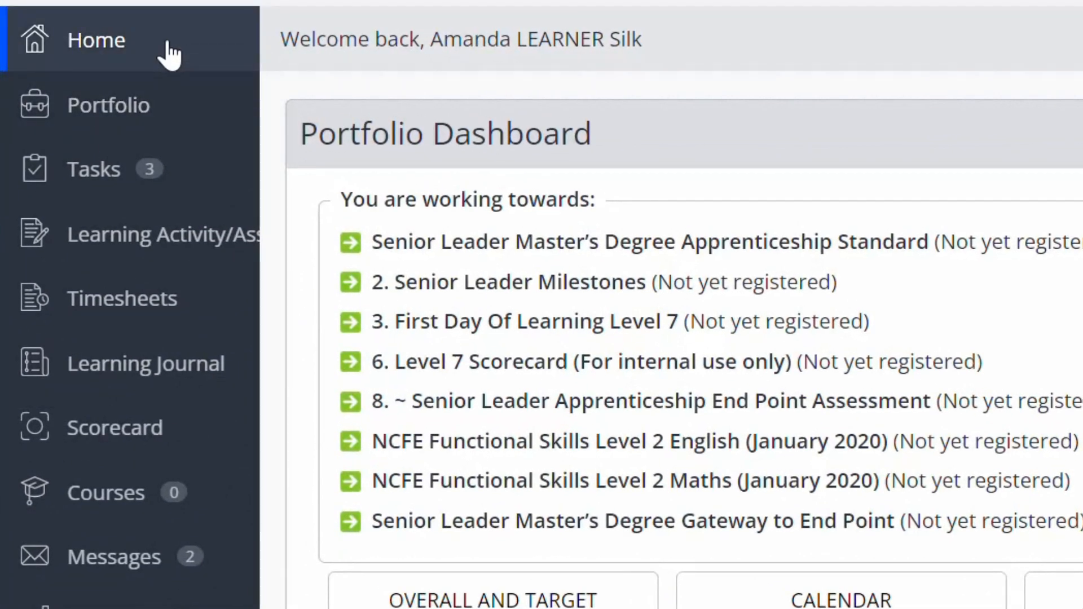
# - Open the portfolio and review the current progress of each learning aim and the overall progress
pyautogui.click(169, 106)
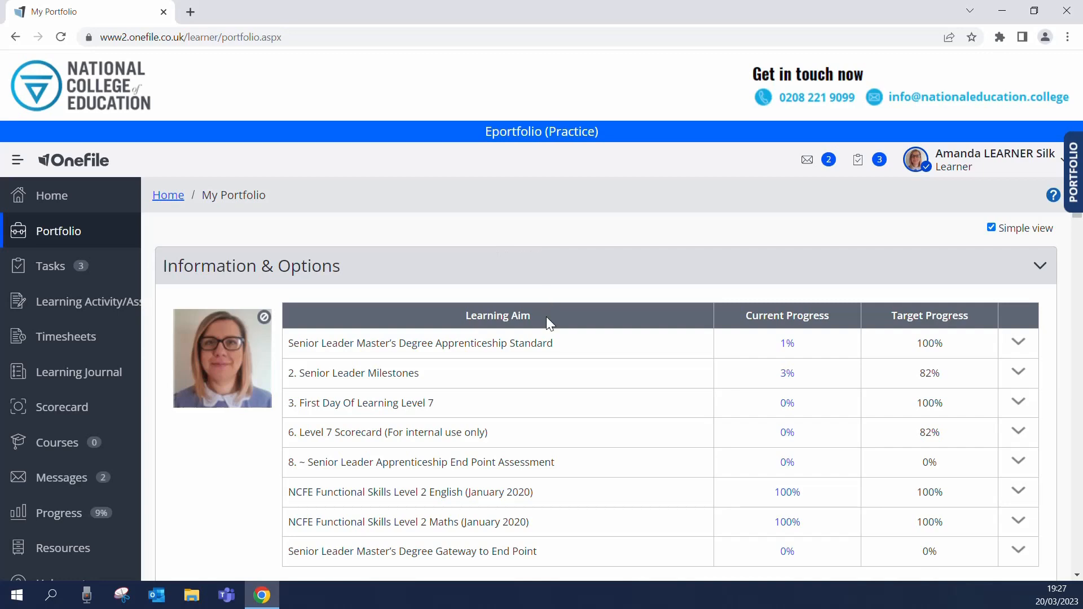
pyautogui.scroll(-2, 546, 317)
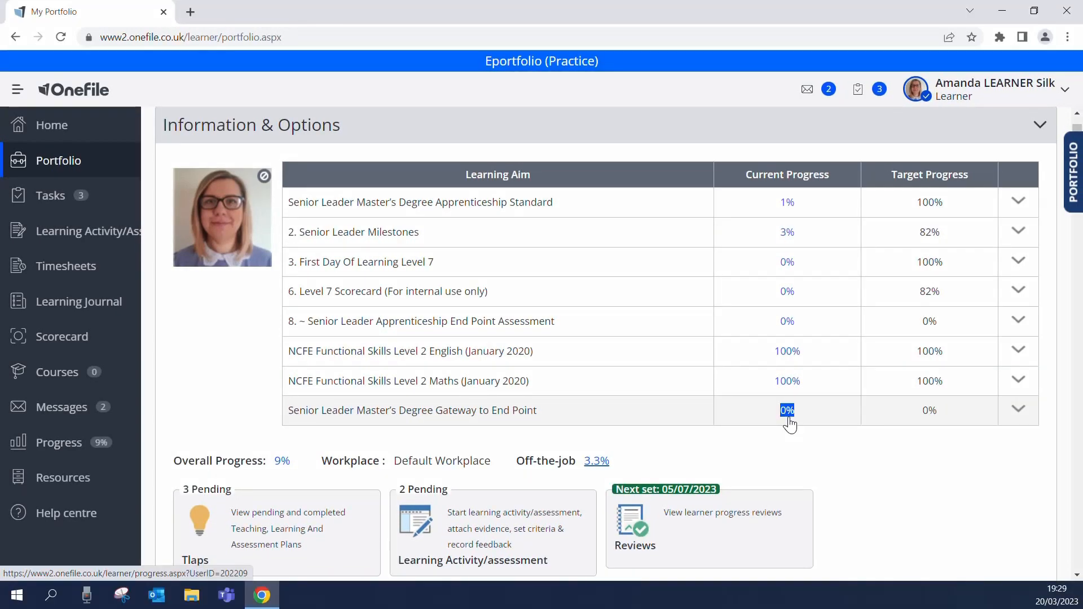
pyautogui.click(790, 425)
pyautogui.scroll(-1, 781, 406)
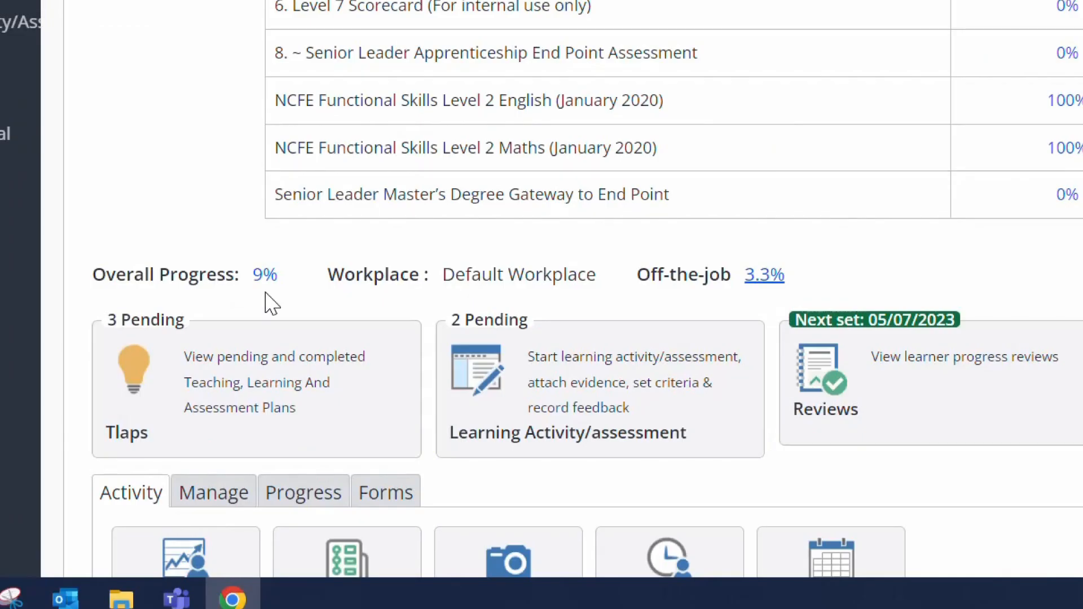
pyautogui.doubleClick(264, 276)
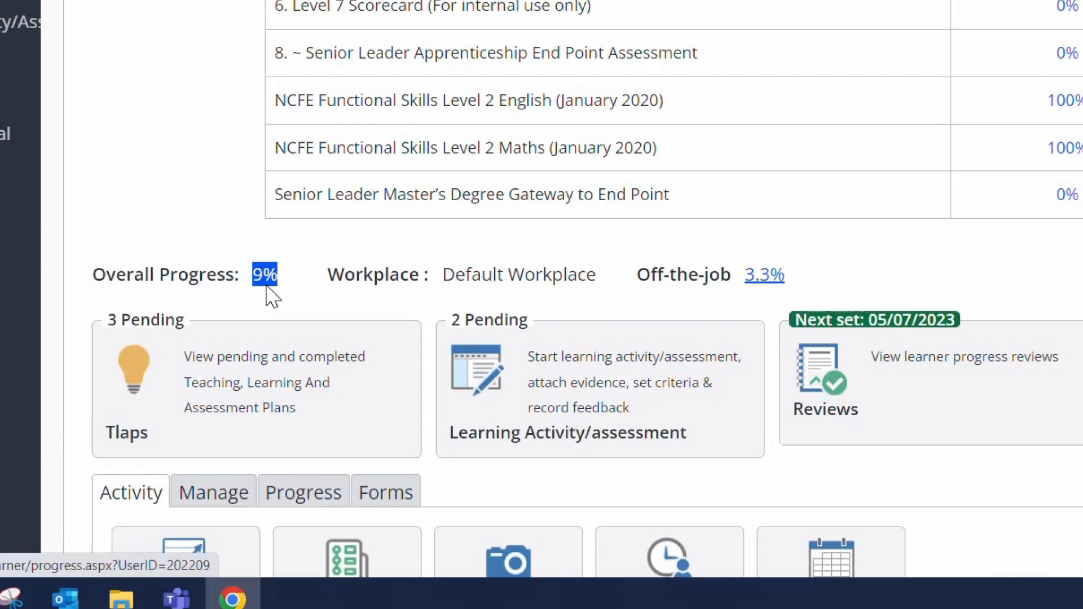
pyautogui.click(272, 295)
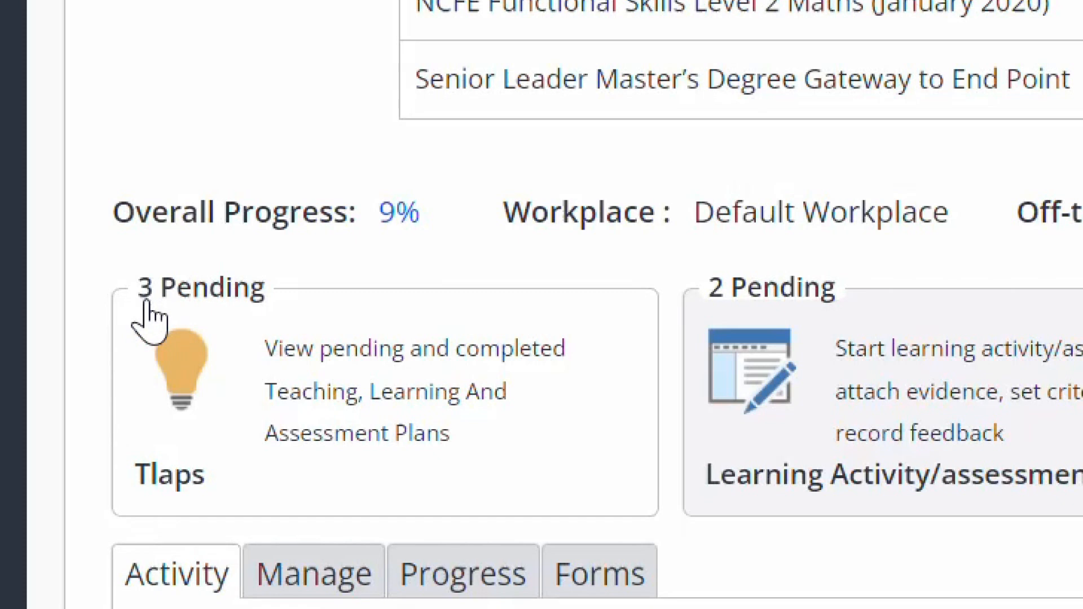
# - Open "Teaching, Learning And Assessment Plan - First task" from the portfolio's pending Tlaps
pyautogui.click(480, 396)
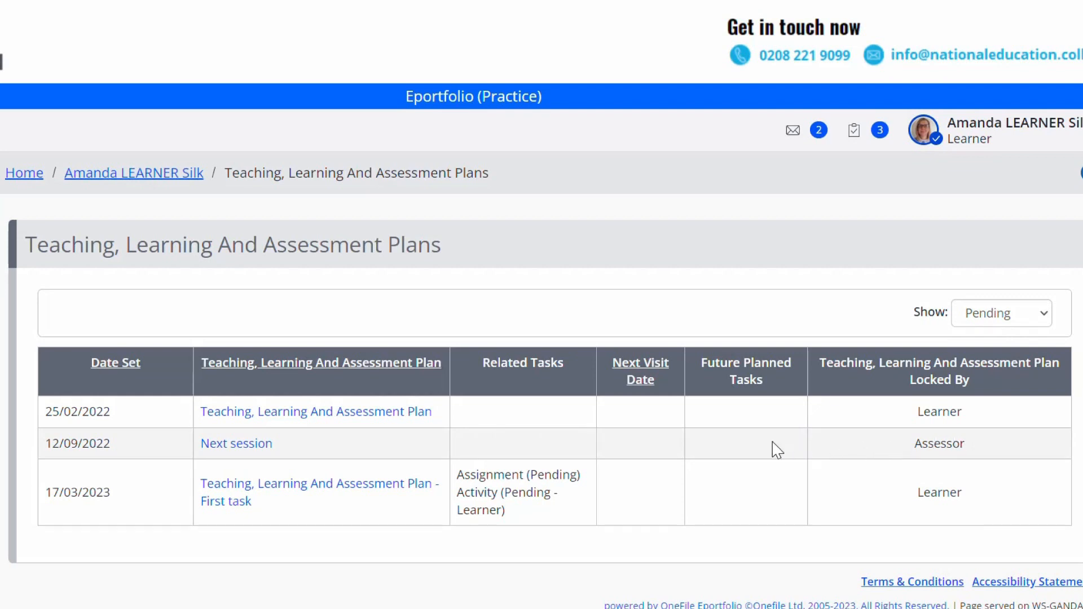
pyautogui.tripleClick(266, 453)
pyautogui.tripleClick(254, 492)
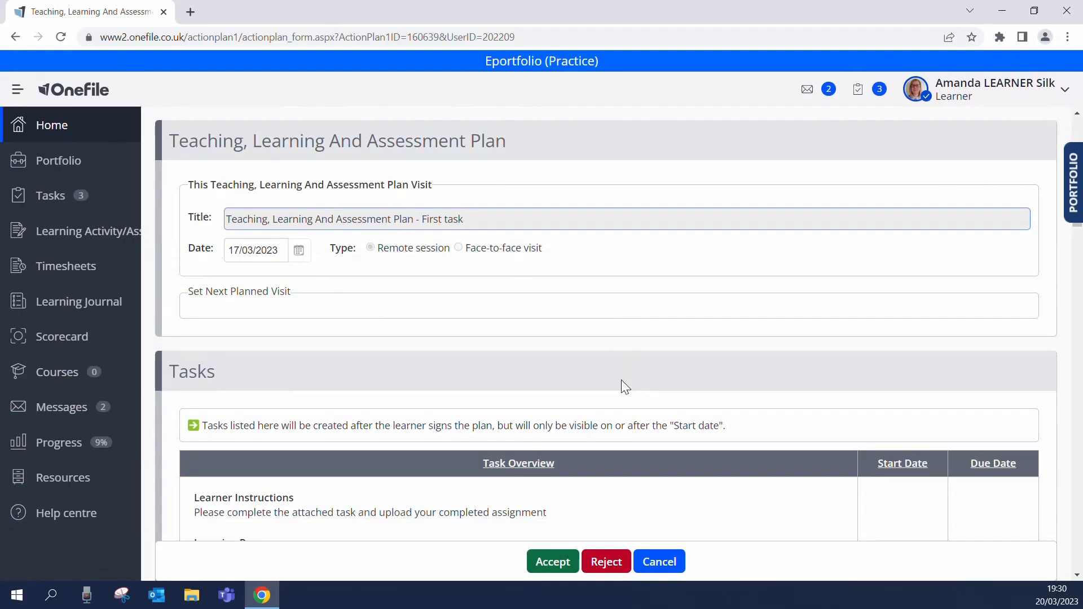
# - Read through the plan's tasks, attachments, engagement summaries, ALN support, action plan and feedback sections
pyautogui.scroll(-2, 621, 380)
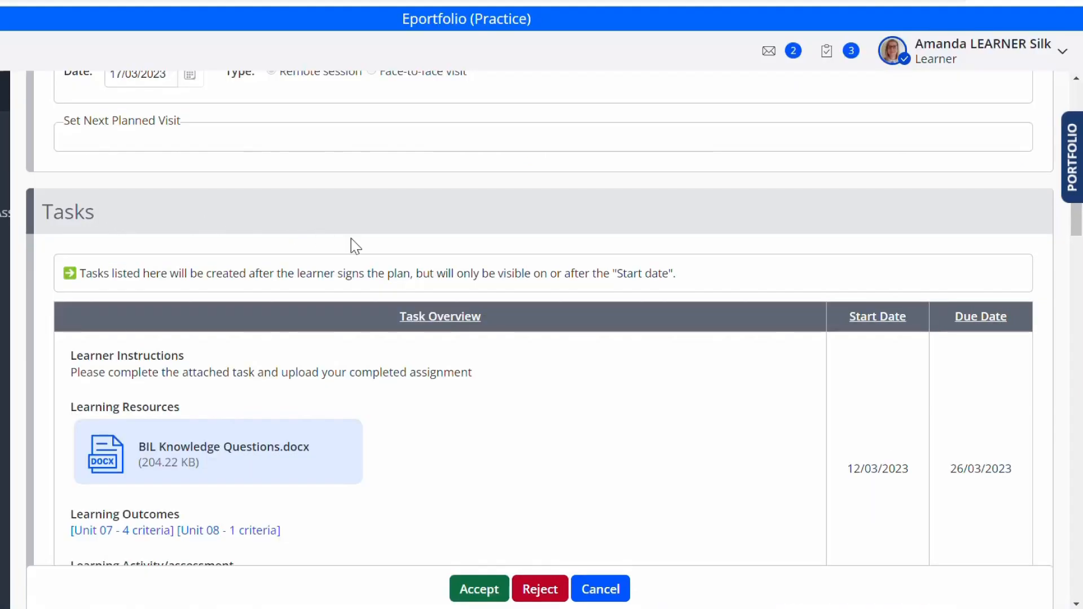
pyautogui.scroll(-1, 573, 374)
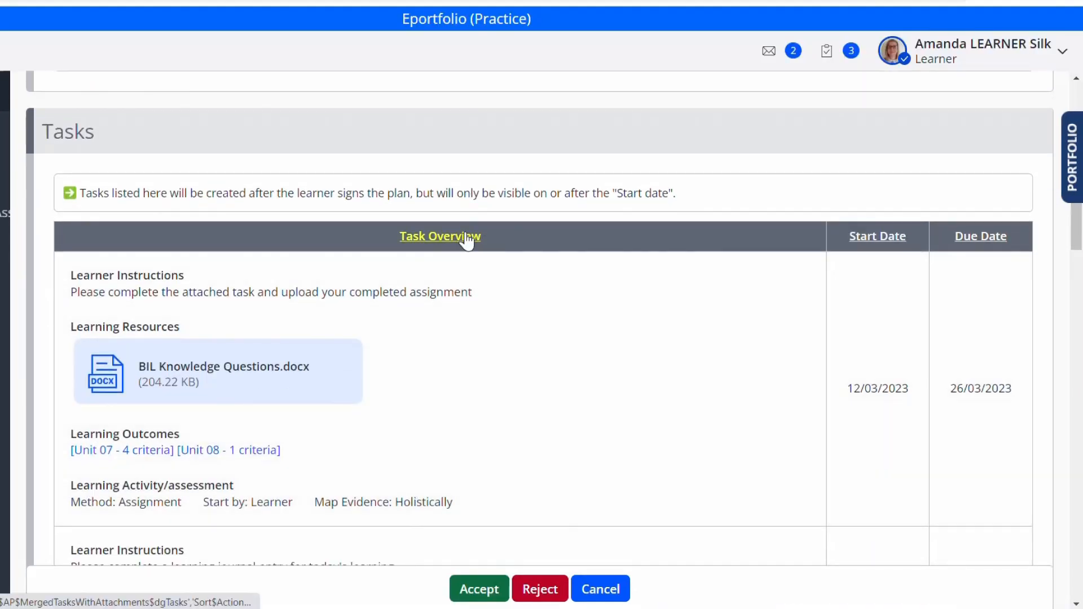
pyautogui.scroll(-1, 562, 324)
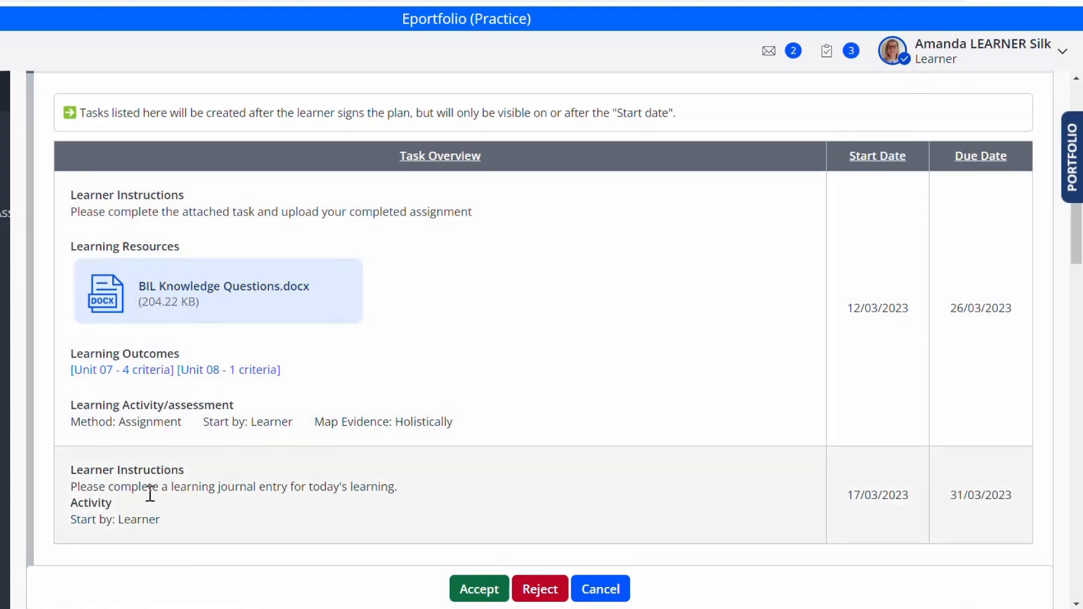
pyautogui.scroll(-3, 646, 452)
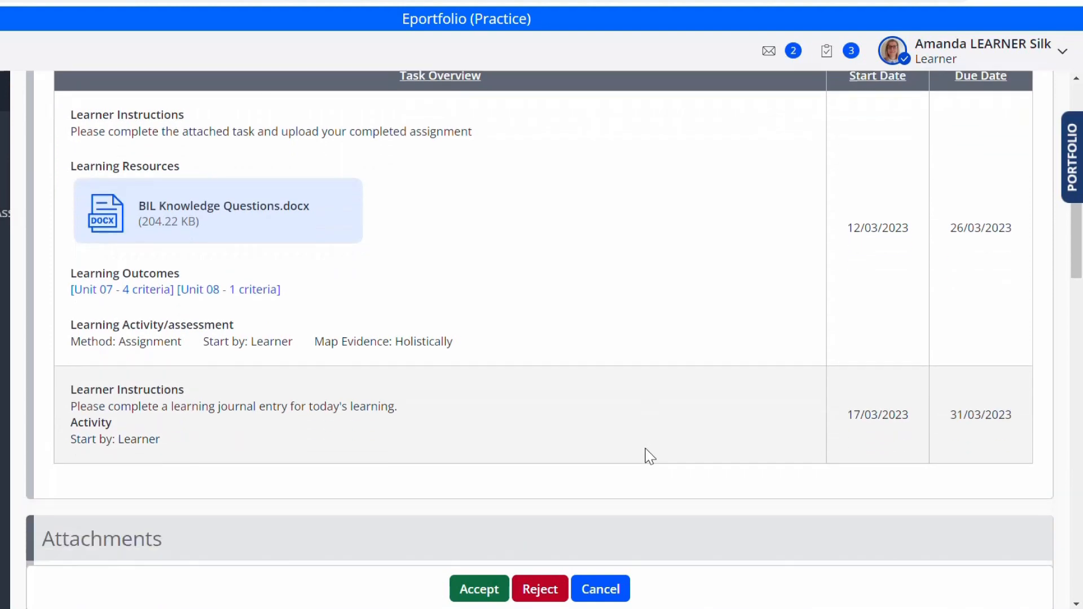
pyautogui.scroll(-1, 649, 456)
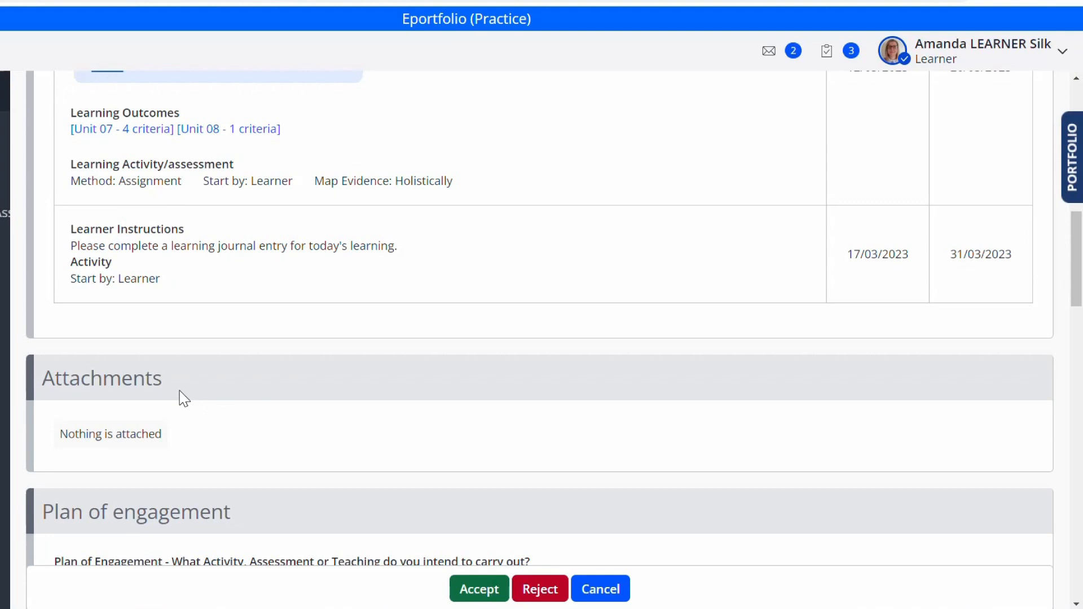
pyautogui.scroll(-3, 392, 423)
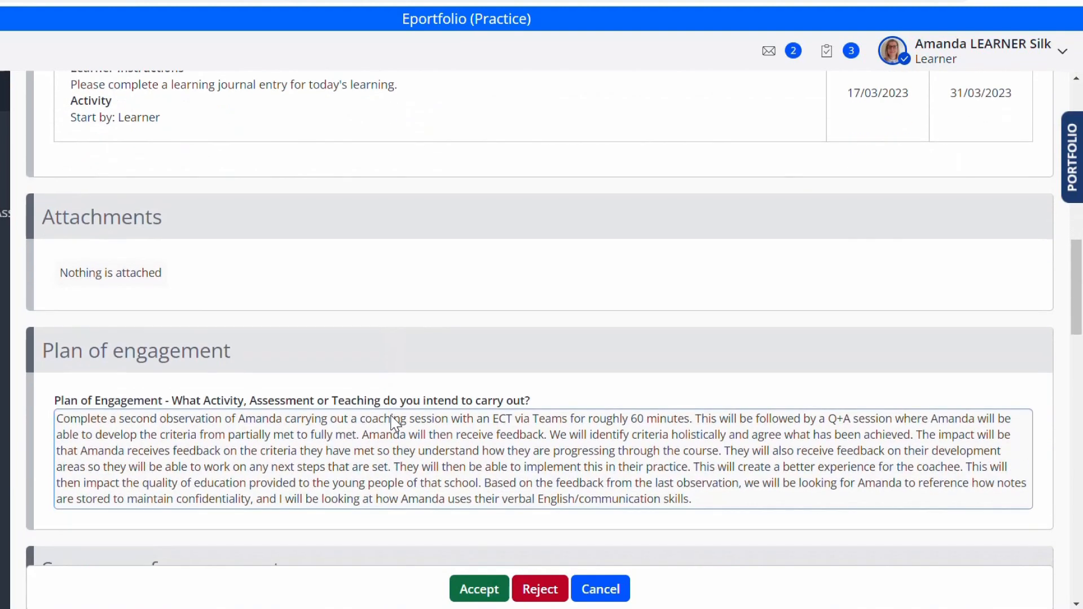
pyautogui.scroll(-1, 395, 423)
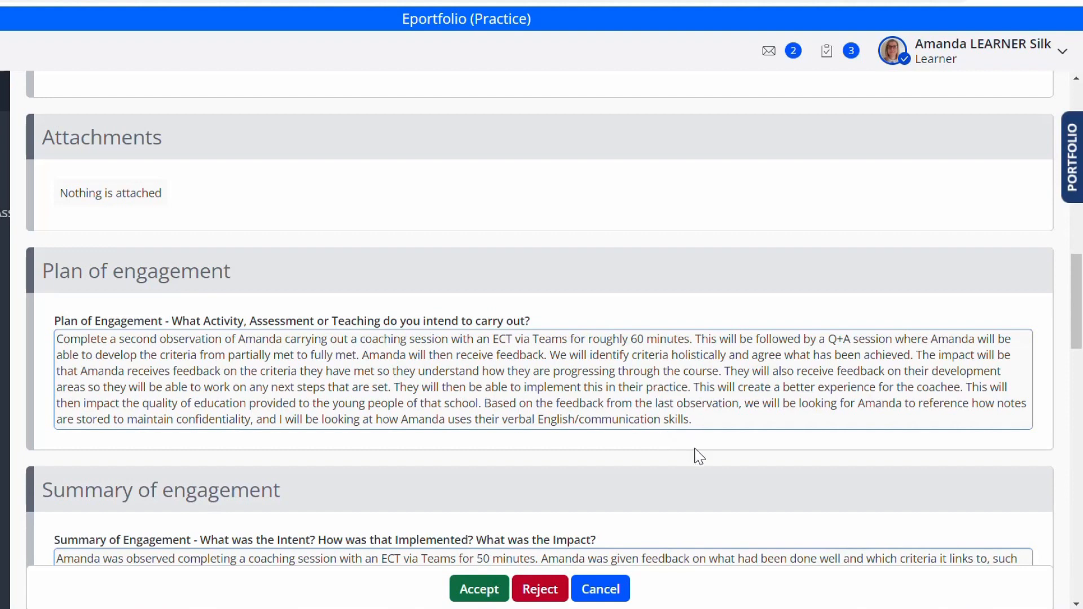
pyautogui.scroll(-4, 700, 456)
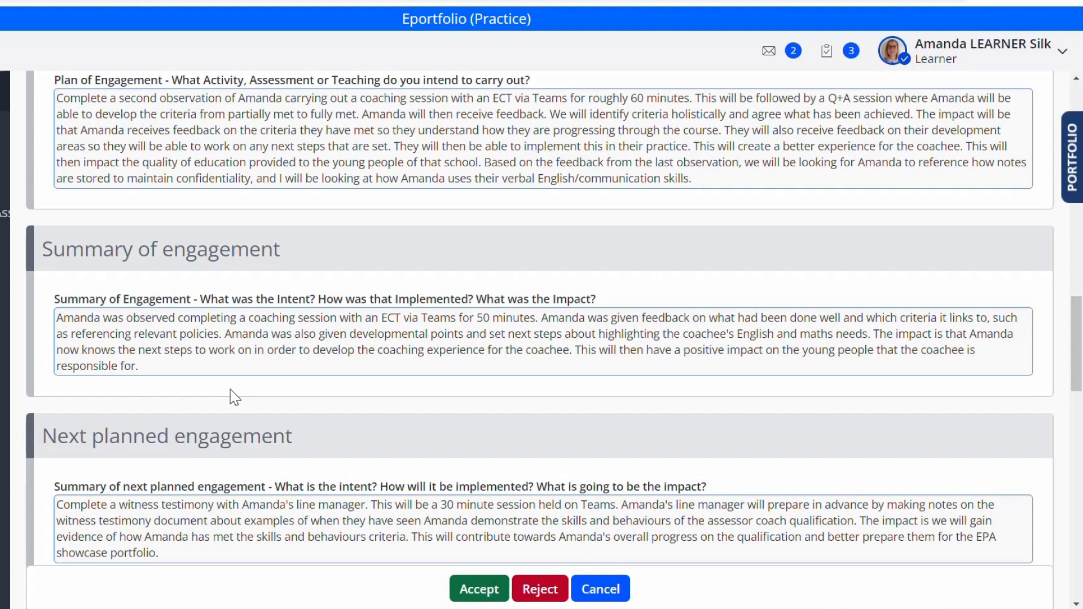
pyautogui.scroll(-1, 235, 398)
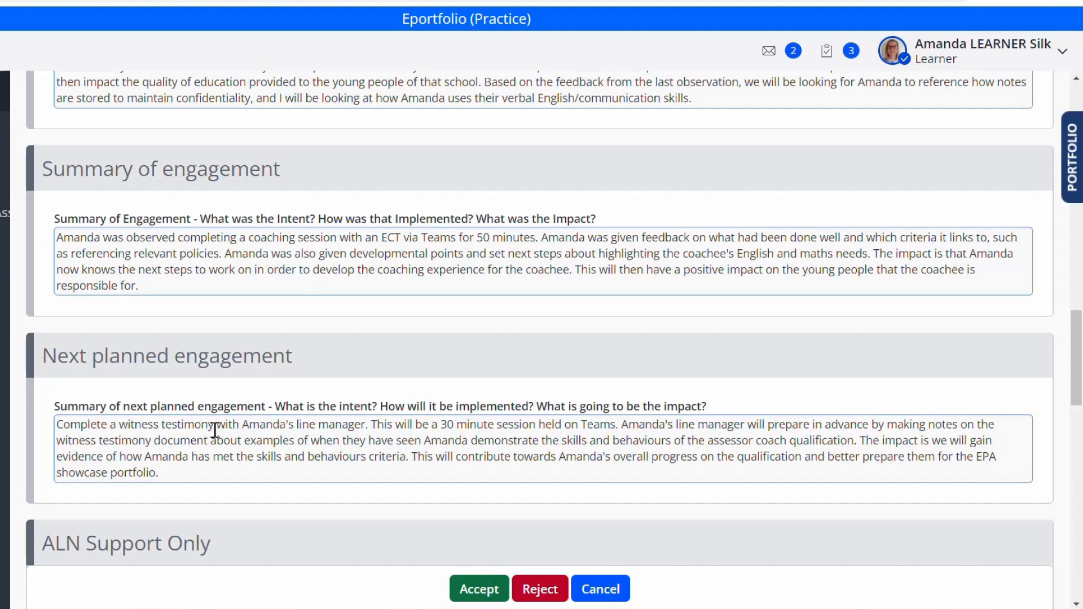
pyautogui.scroll(-4, 214, 430)
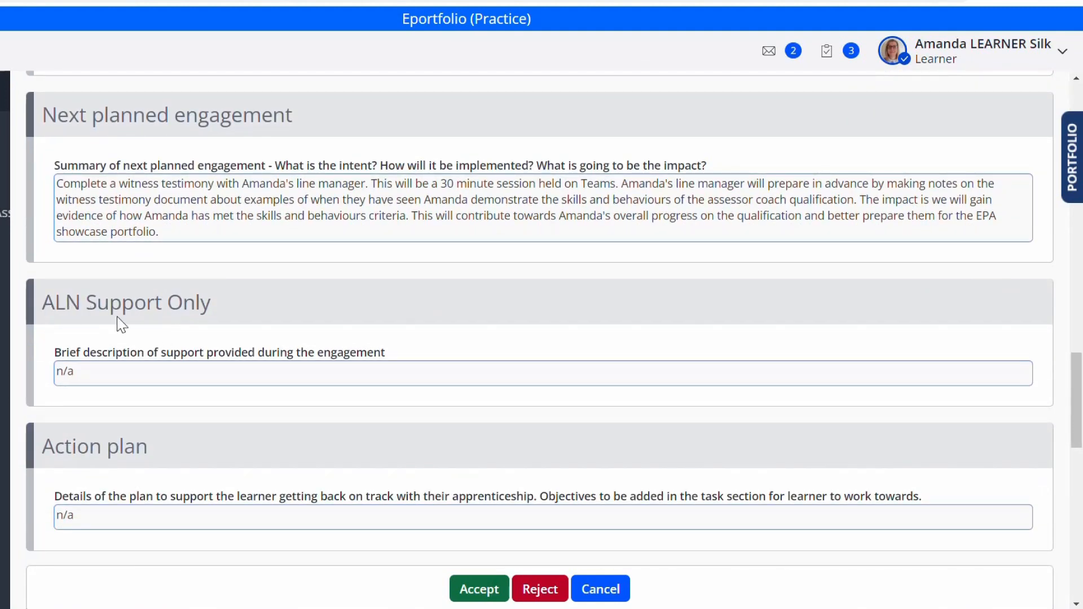
pyautogui.scroll(-3, 367, 353)
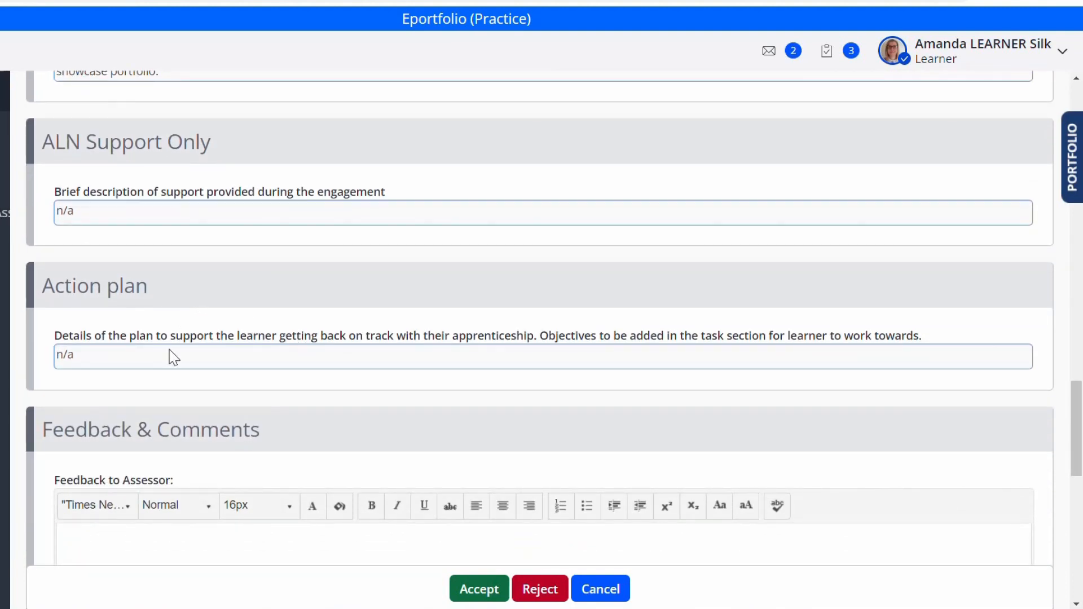
pyautogui.scroll(-3, 173, 357)
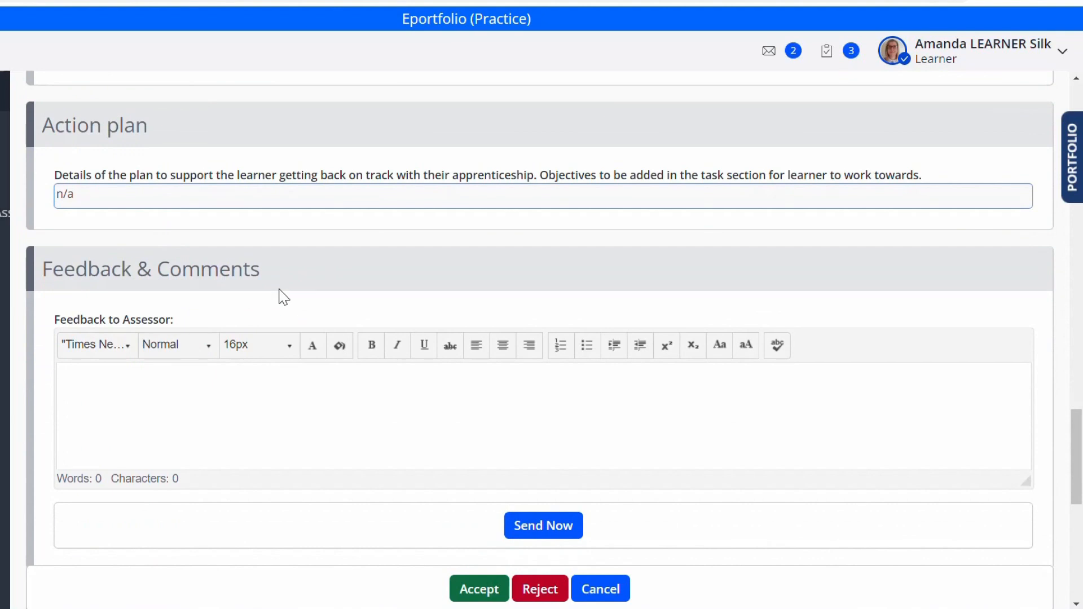
pyautogui.scroll(-6, 282, 296)
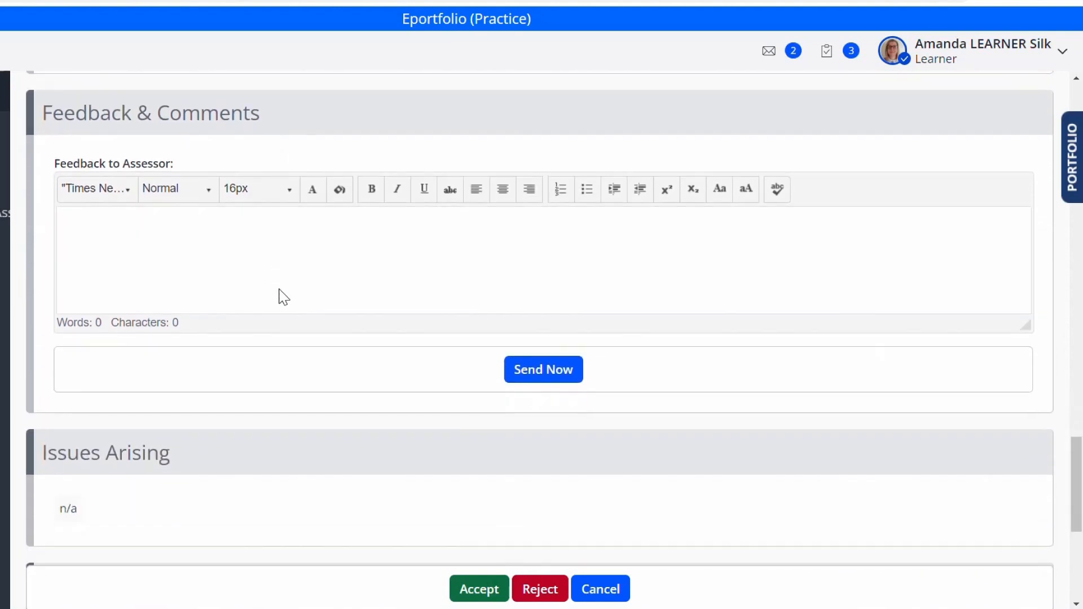
# - Sign the teaching, learning and assessment plan as the learner and accept it
pyautogui.scroll(-1, 279, 292)
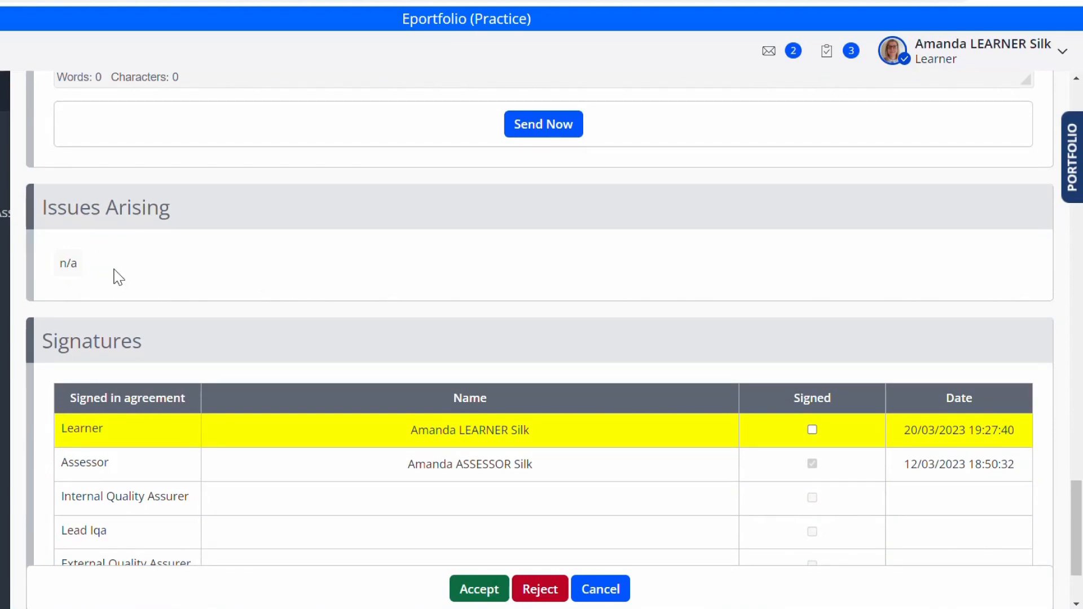
pyautogui.scroll(-2, 394, 280)
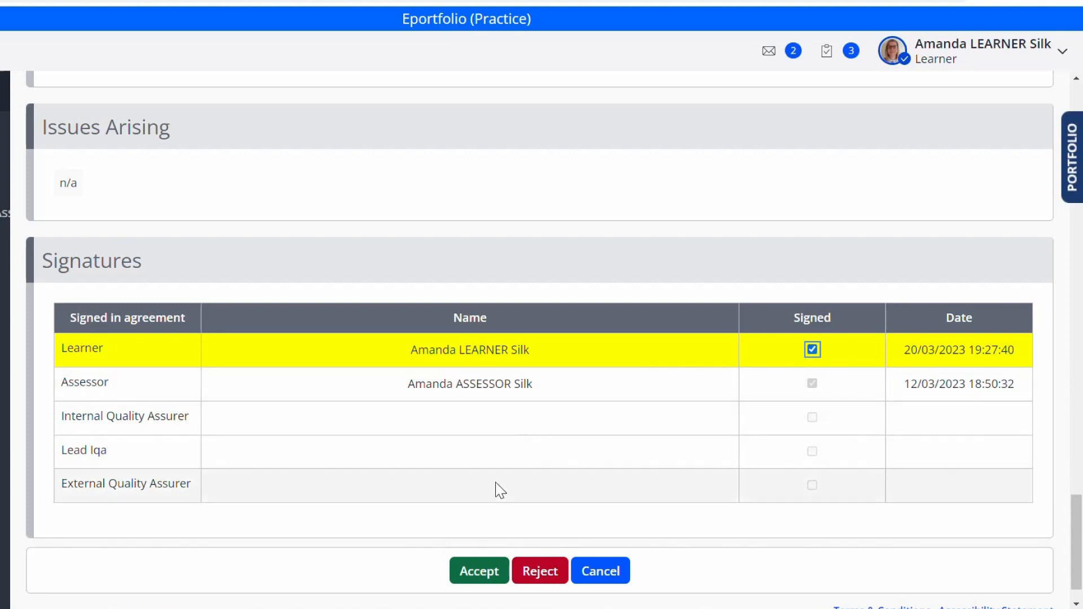
pyautogui.click(498, 581)
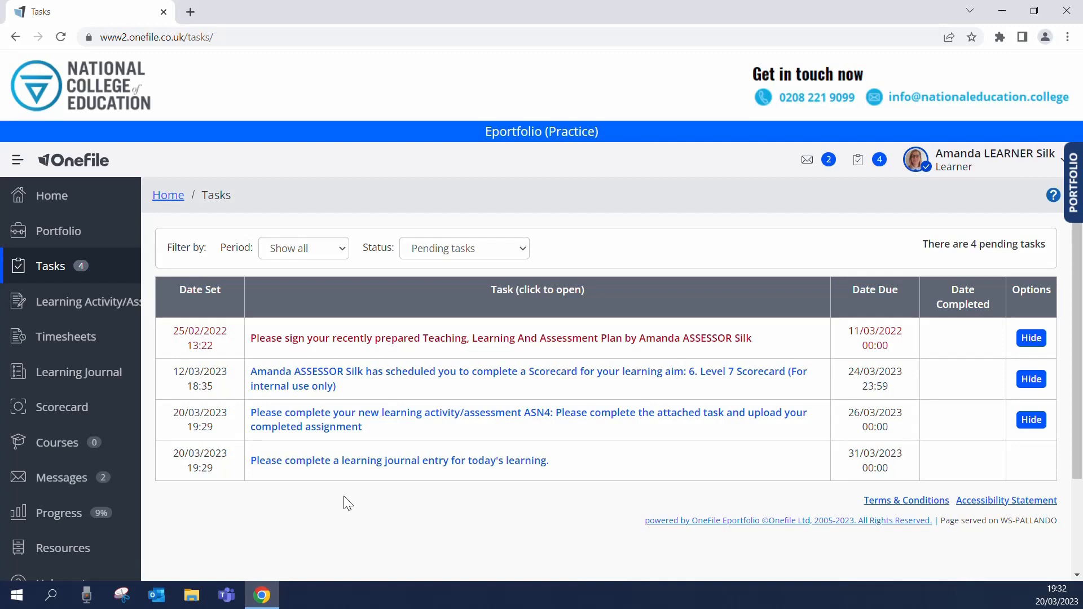
# - Return to the portfolio and view the remaining pending teaching, learning and assessment plans
pyautogui.click(79, 240)
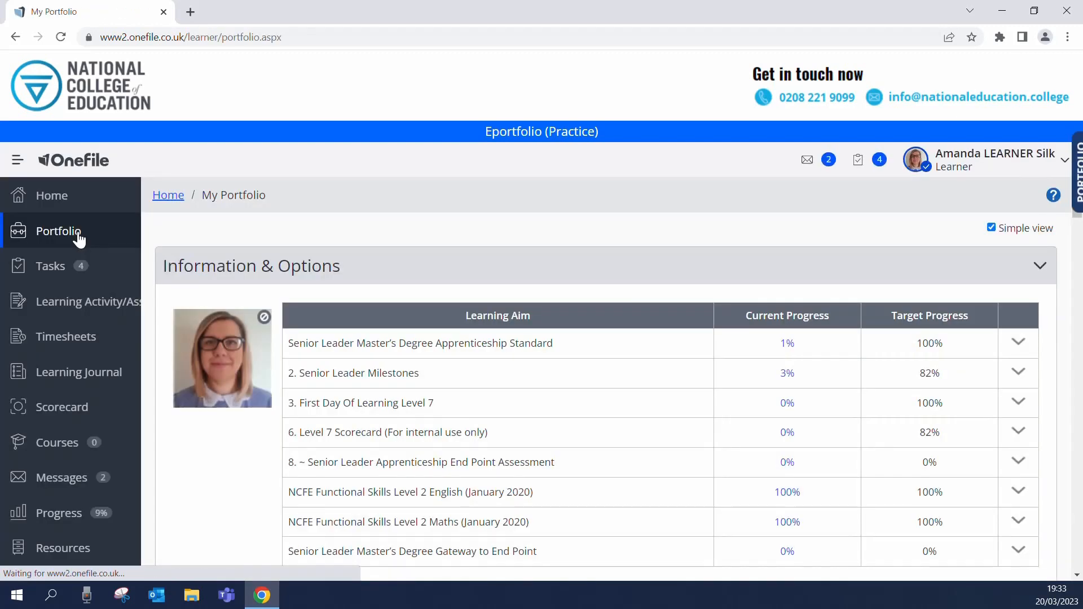
pyautogui.scroll(-5, 226, 438)
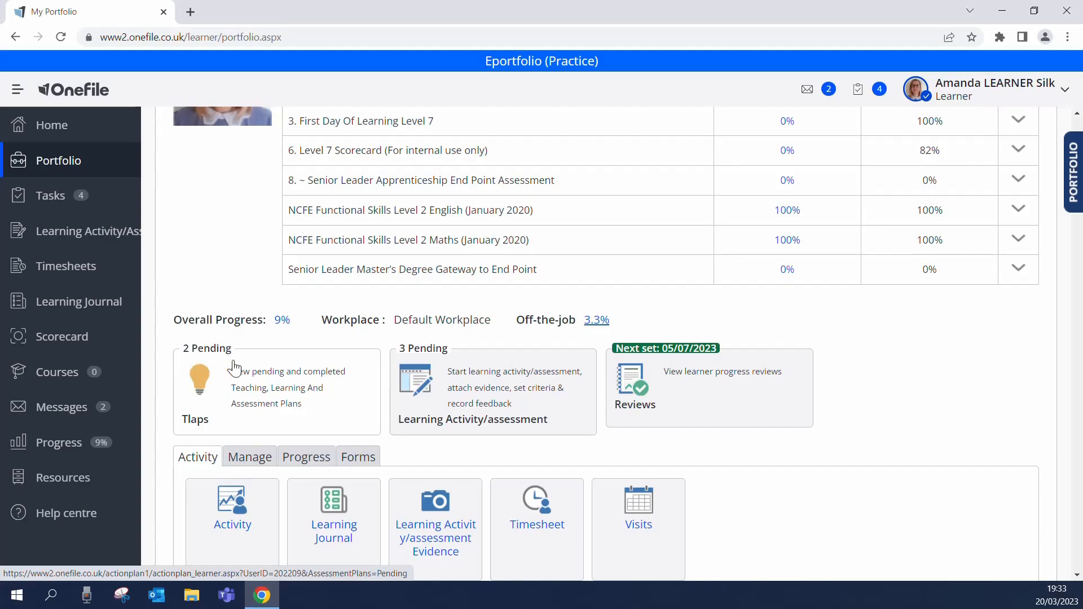
pyautogui.click(250, 406)
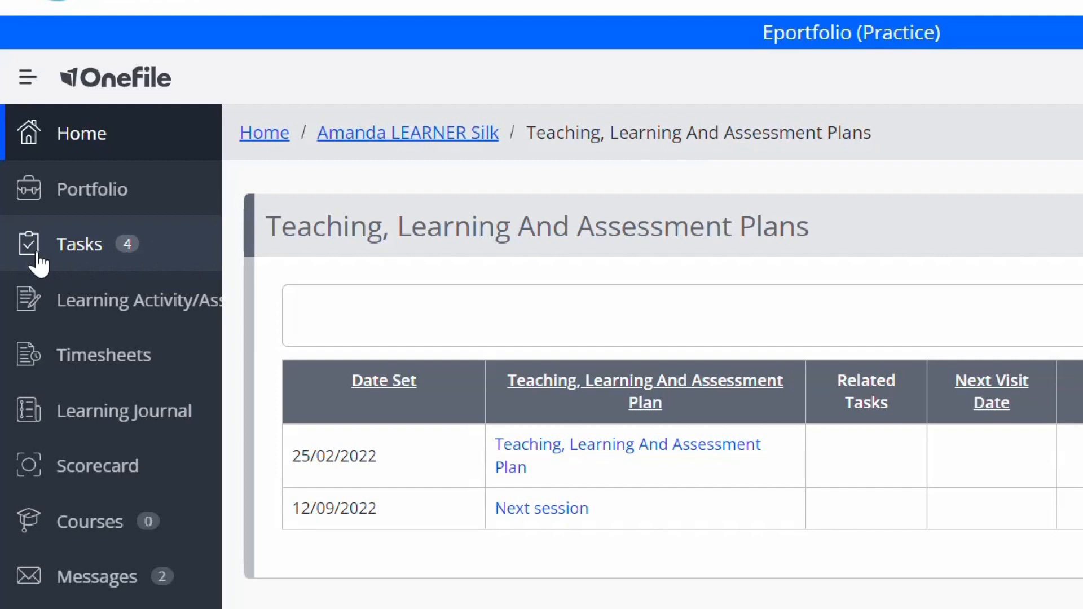
# - Open the ASN4 learning activity from the pending tasks and review its instructions, resources, criteria and evidence section
pyautogui.click(148, 255)
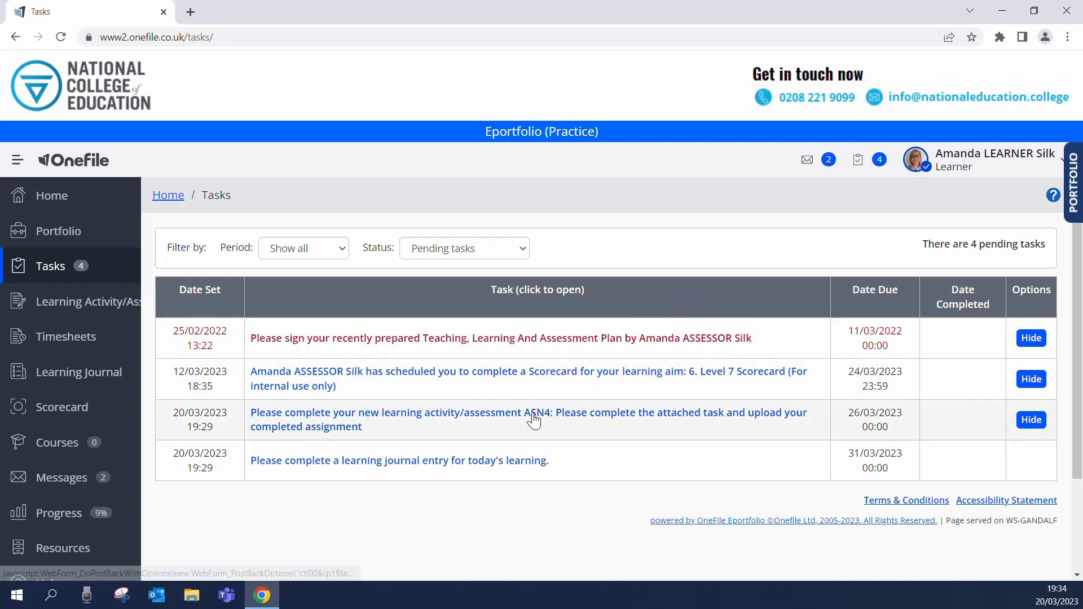
pyautogui.click(512, 420)
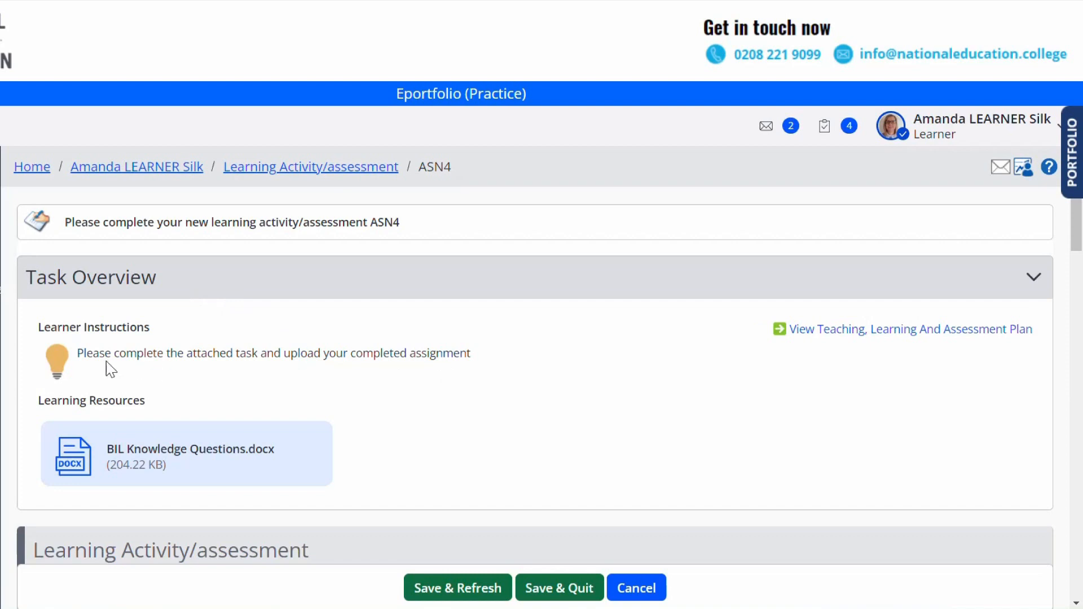
pyautogui.scroll(-3, 485, 363)
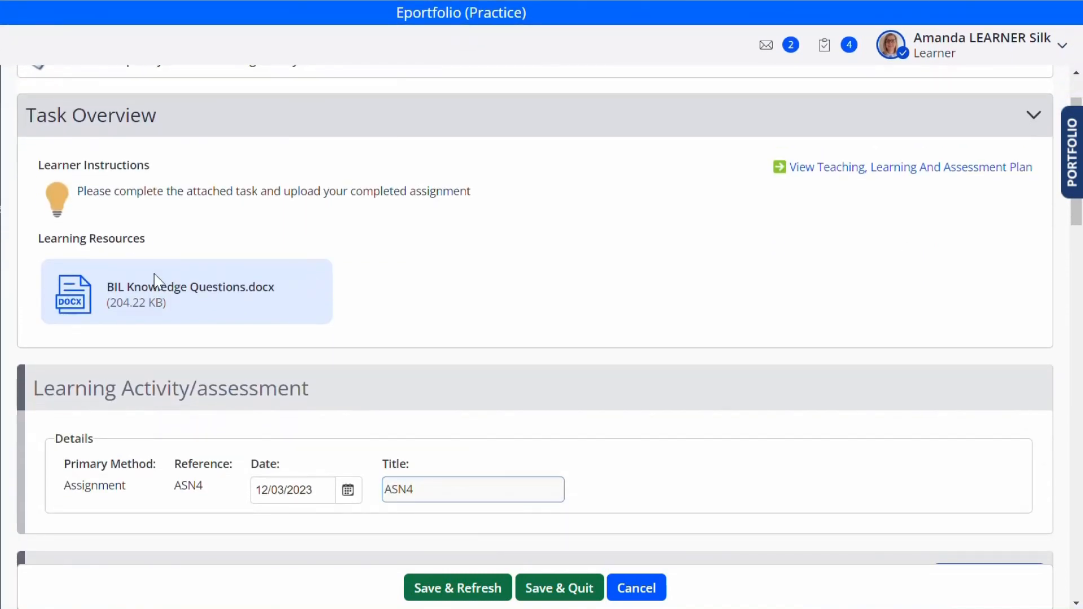
pyautogui.scroll(-2, 621, 242)
pyautogui.scroll(-5, 621, 242)
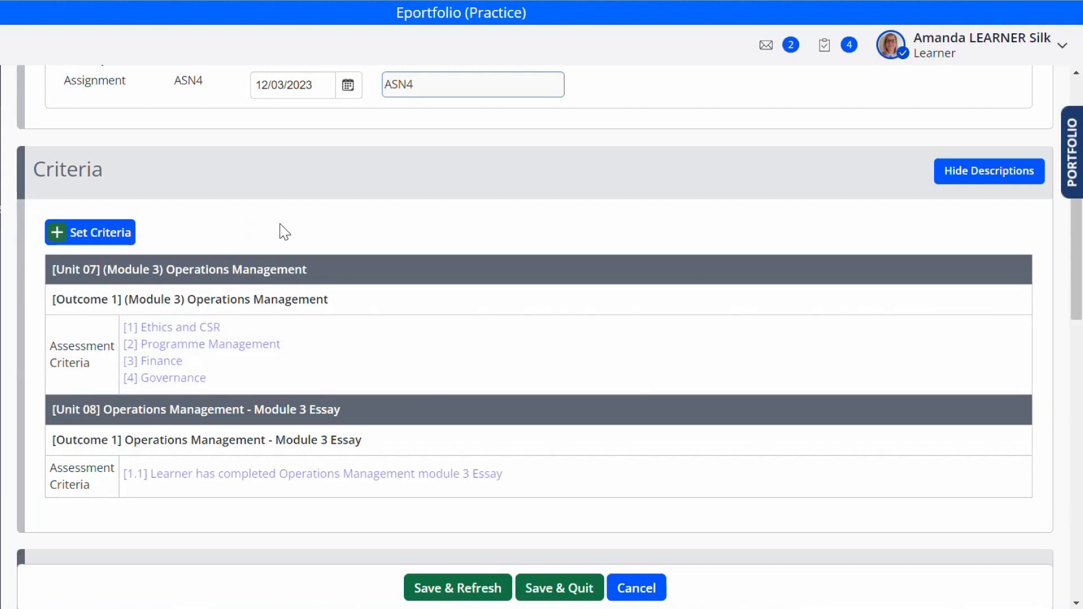
pyautogui.scroll(-8, 420, 333)
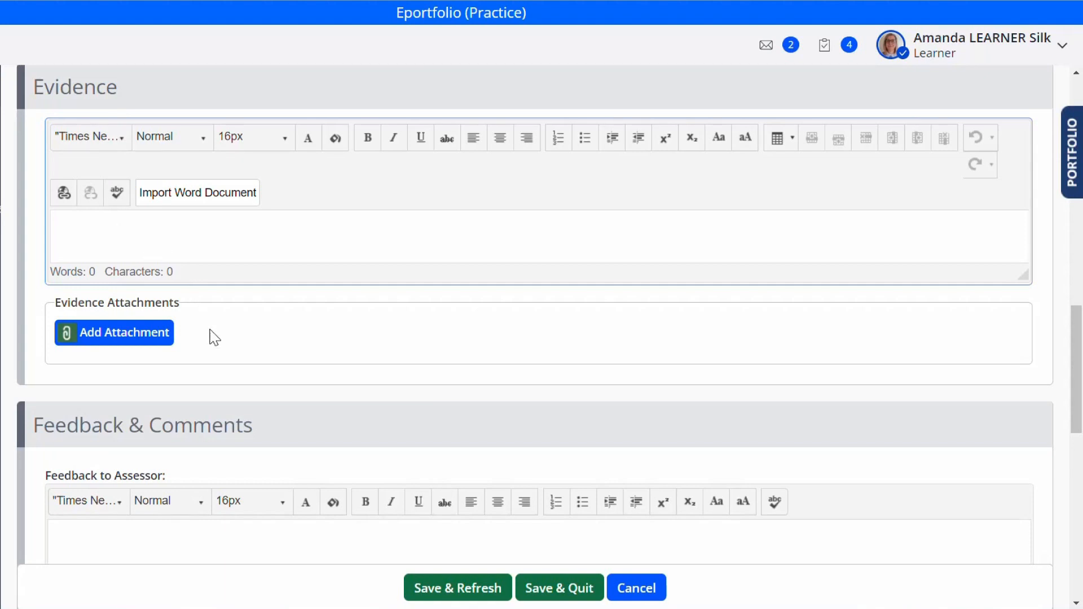
# - Upload the BIL Knowledge Questions document and attach it as evidence to the ASN4 learning activity
pyautogui.click(120, 341)
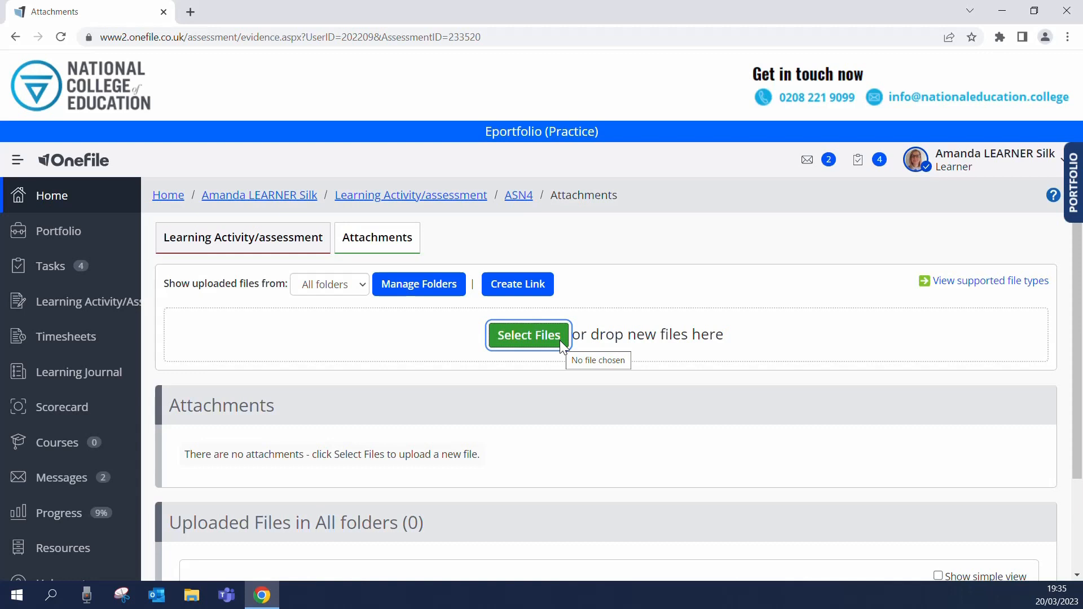
pyautogui.click(561, 342)
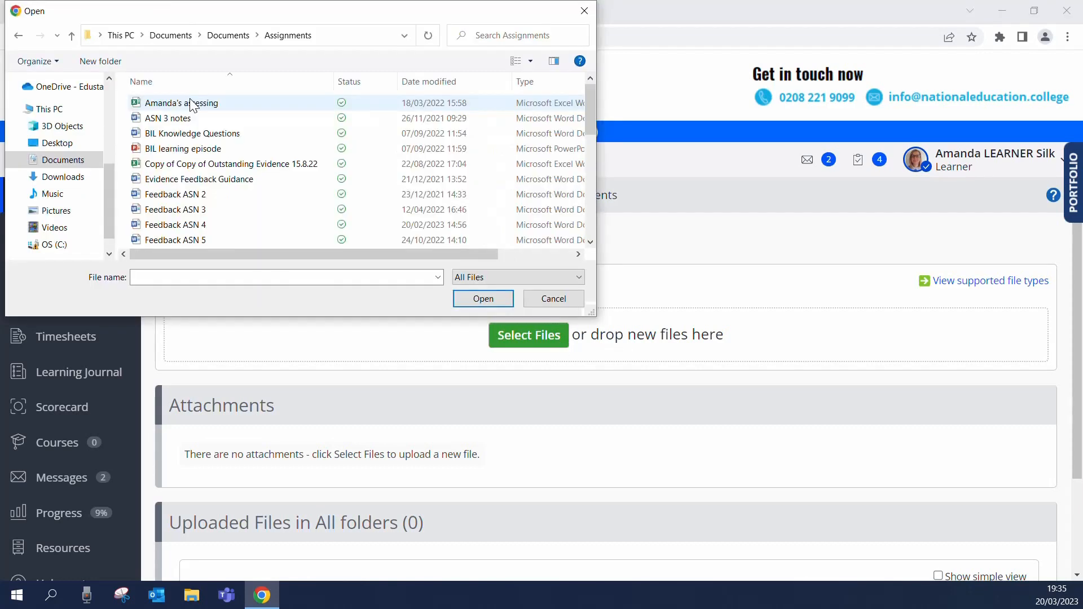
pyautogui.doubleClick(191, 133)
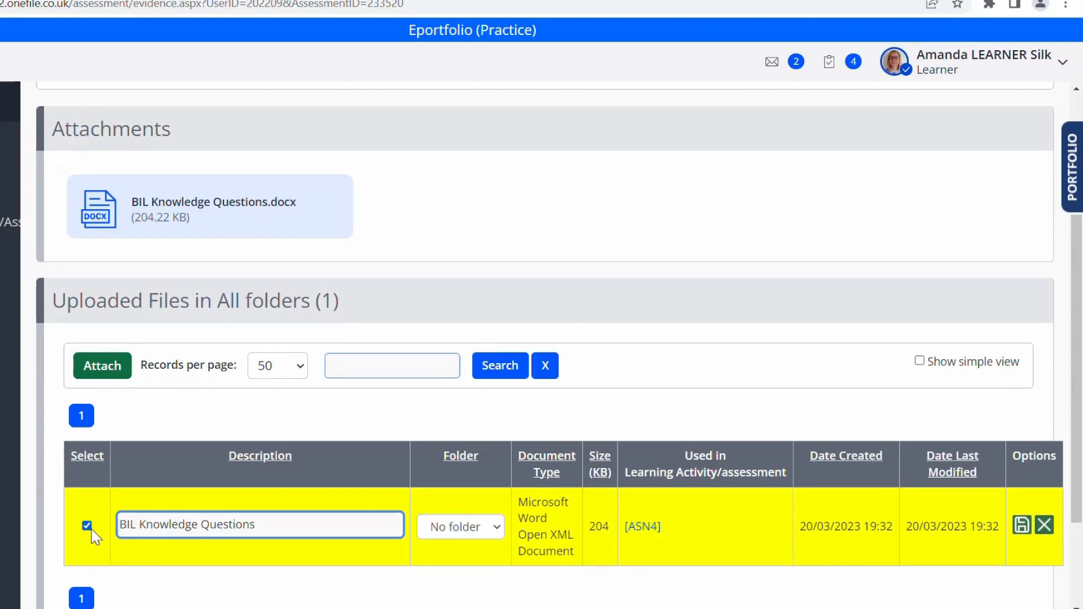
pyautogui.click(104, 372)
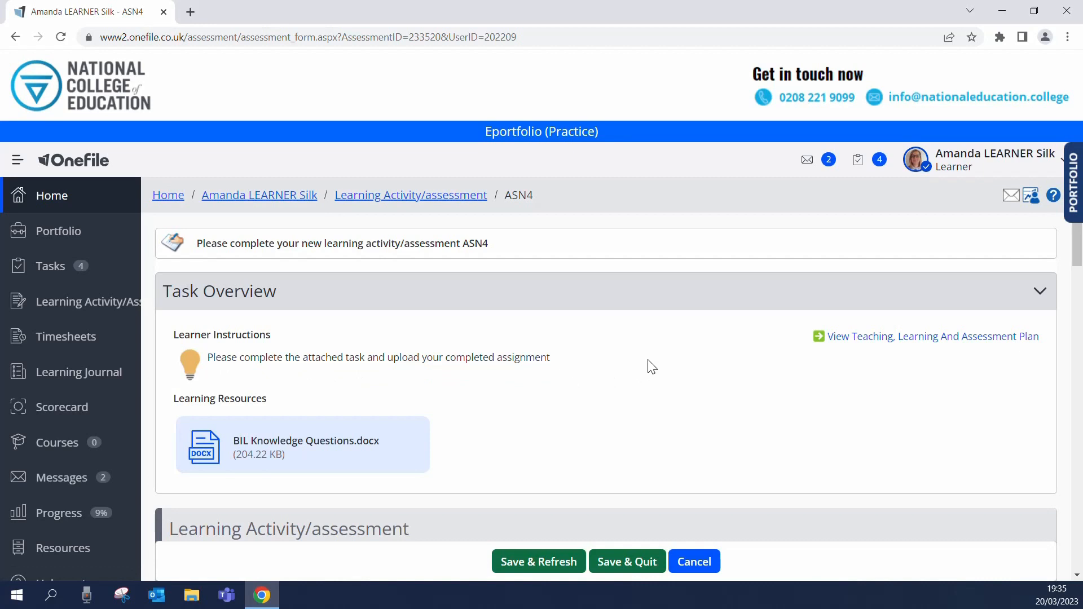
# - Review the ASN4 criteria, attached evidence and assessor feedback section down to the timesheet and signatures
pyautogui.scroll(-10, 652, 367)
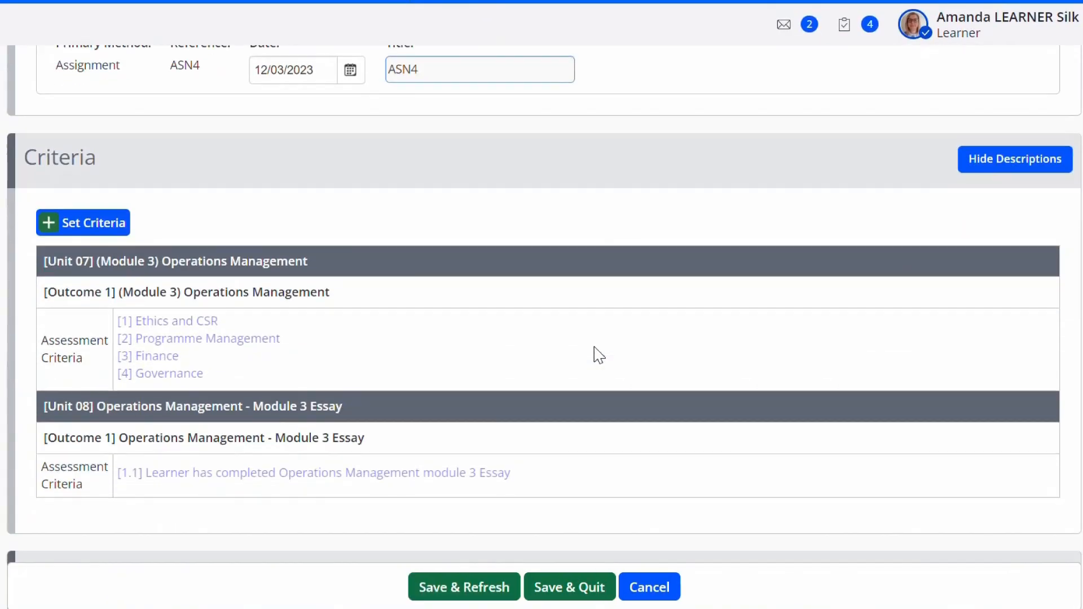
pyautogui.scroll(-7, 597, 354)
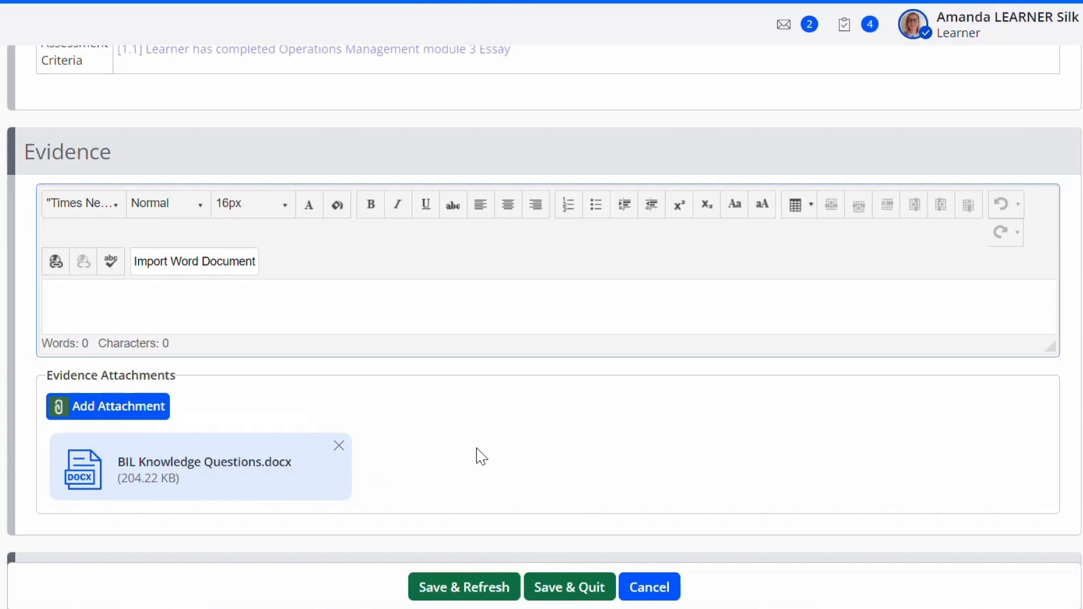
pyautogui.scroll(-3, 495, 431)
pyautogui.scroll(-3, 497, 431)
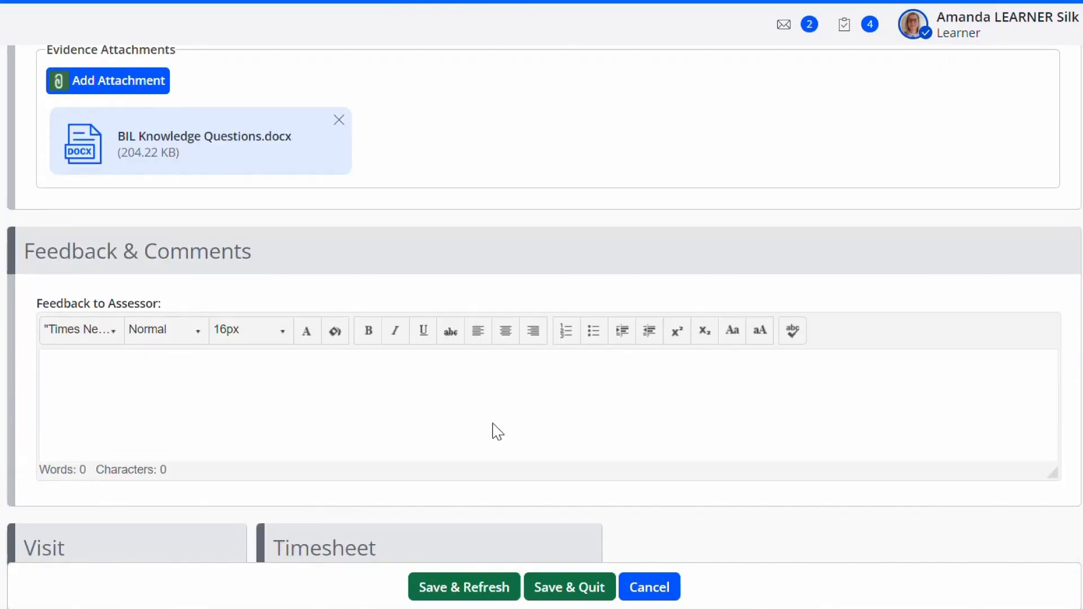
pyautogui.click(210, 382)
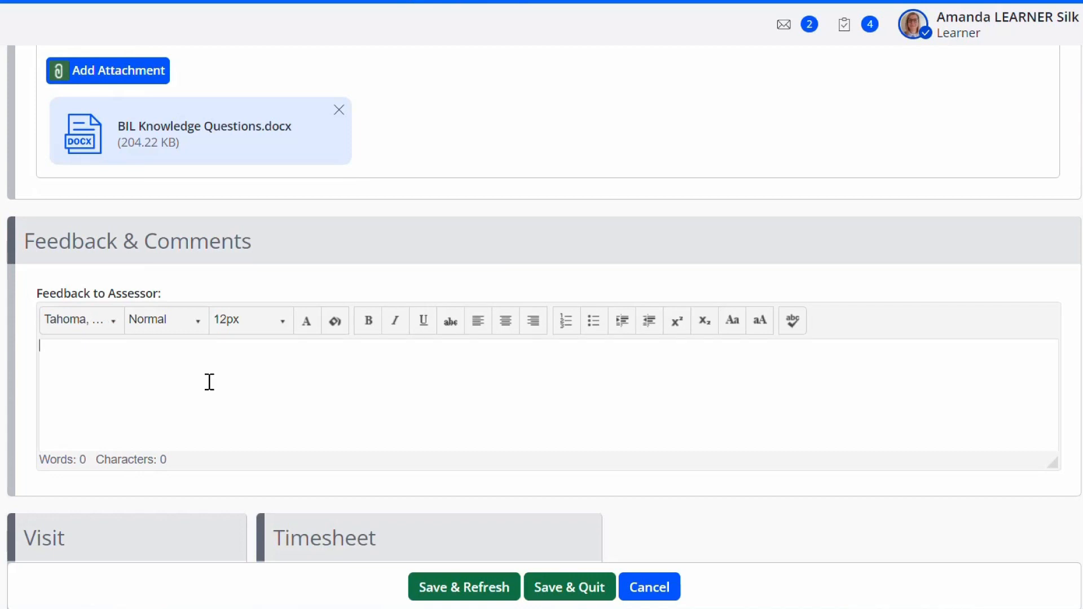
pyautogui.scroll(-4, 501, 374)
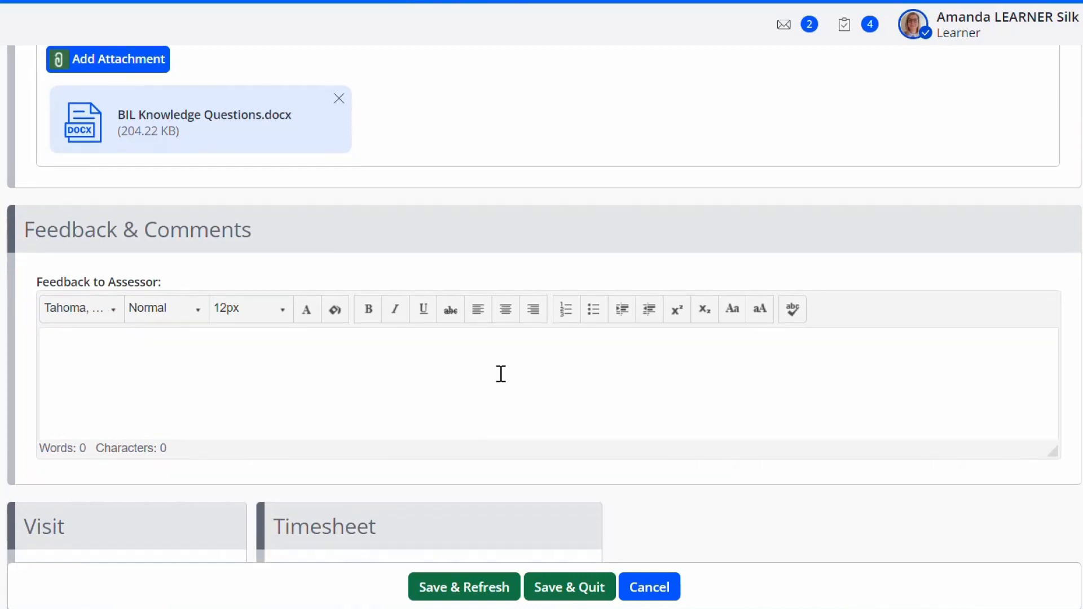
pyautogui.scroll(-1, 501, 374)
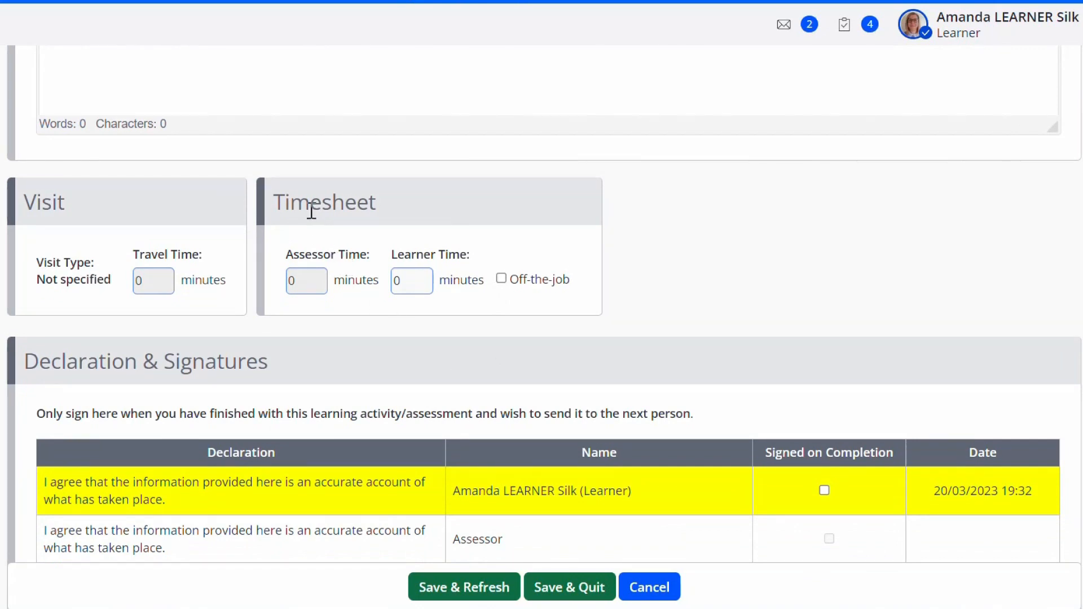
# - Set the learner time in the ASN4 timesheet to 20 minutes
pyautogui.click(406, 281)
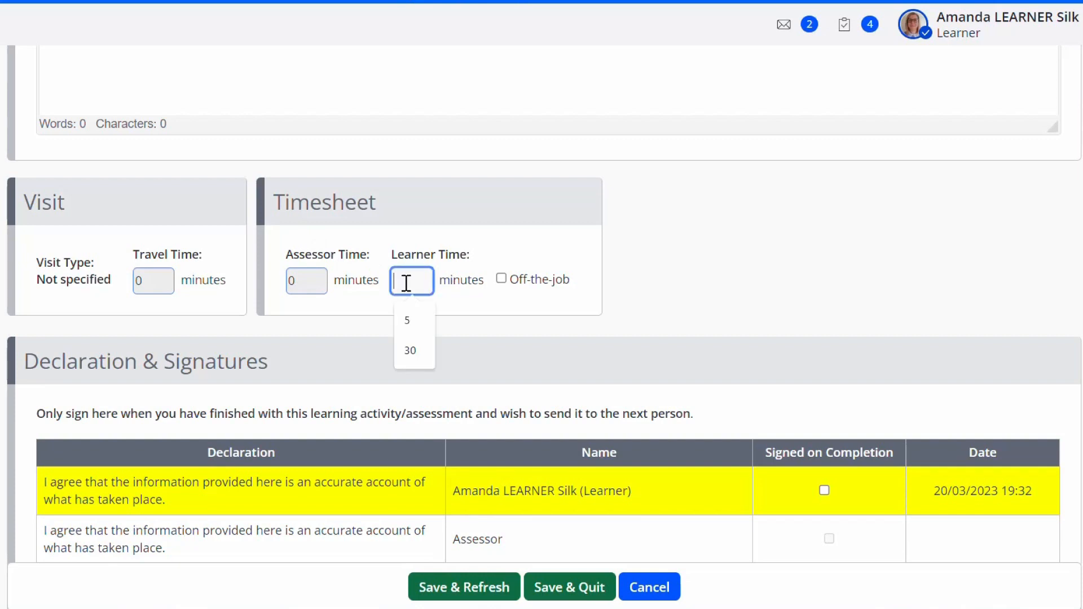
pyautogui.write('0')
pyautogui.press('BackSpace')
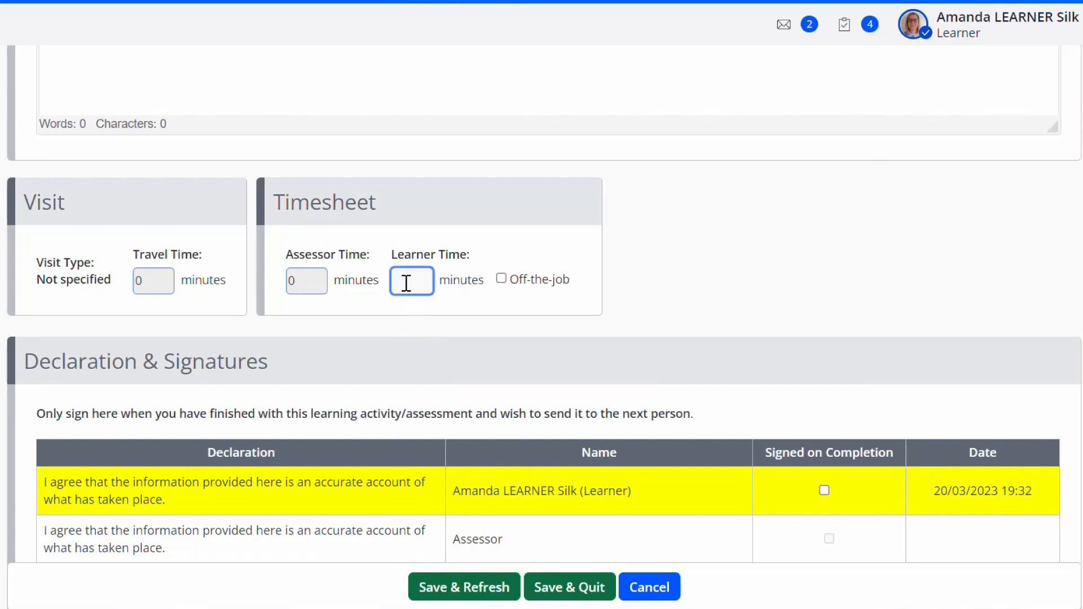
pyautogui.write('20')
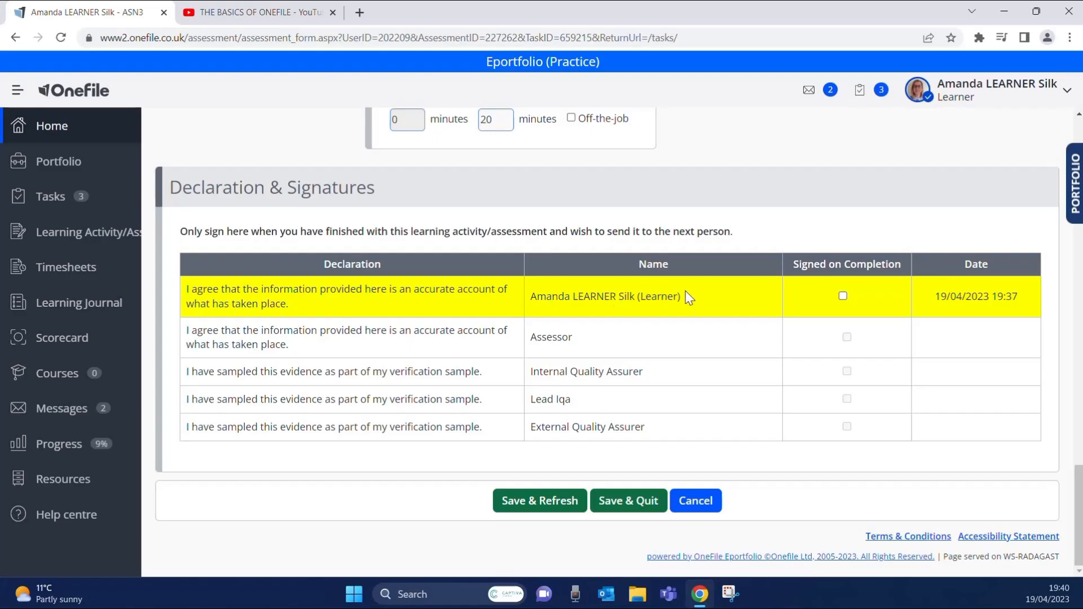
# - Sign the ASN4 declaration as the learner, then save the activity and exit it
pyautogui.click(842, 296)
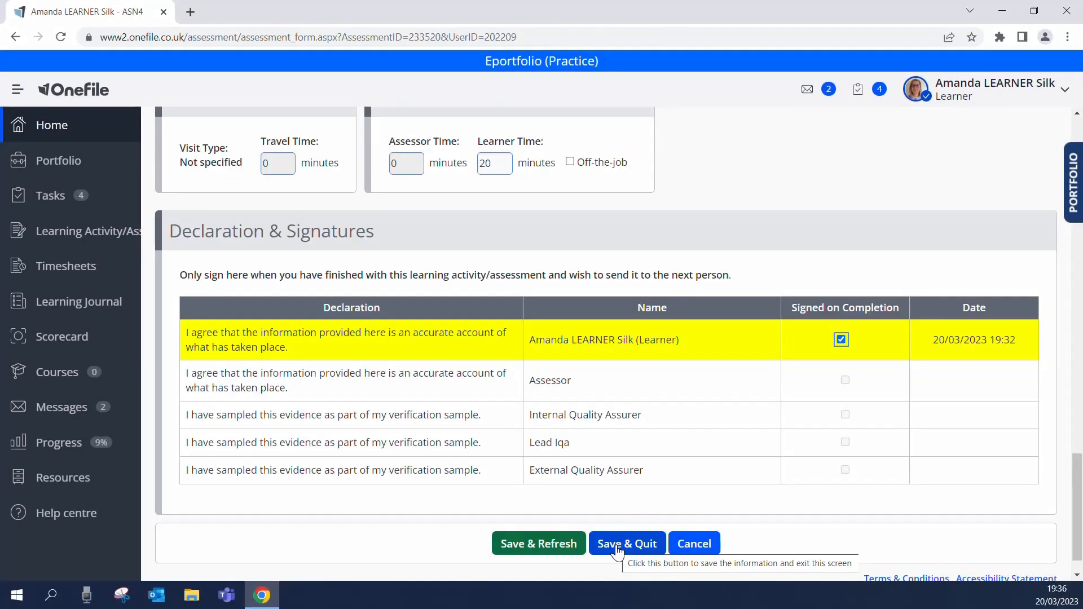
pyautogui.click(617, 550)
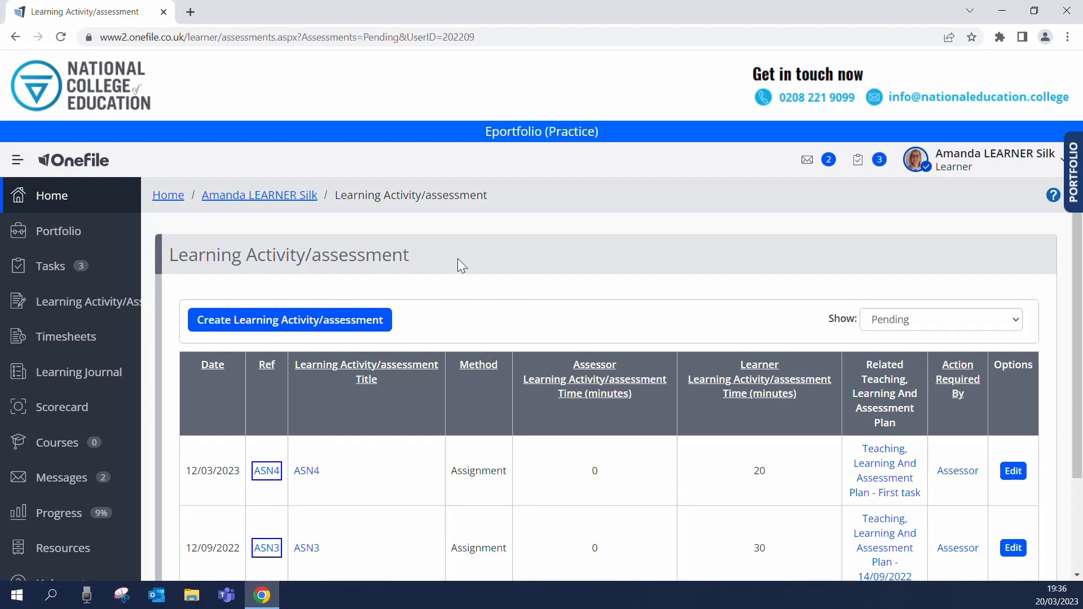
# - Check in the pending learning activities who must take the next action on ASN4
pyautogui.scroll(-3, 458, 261)
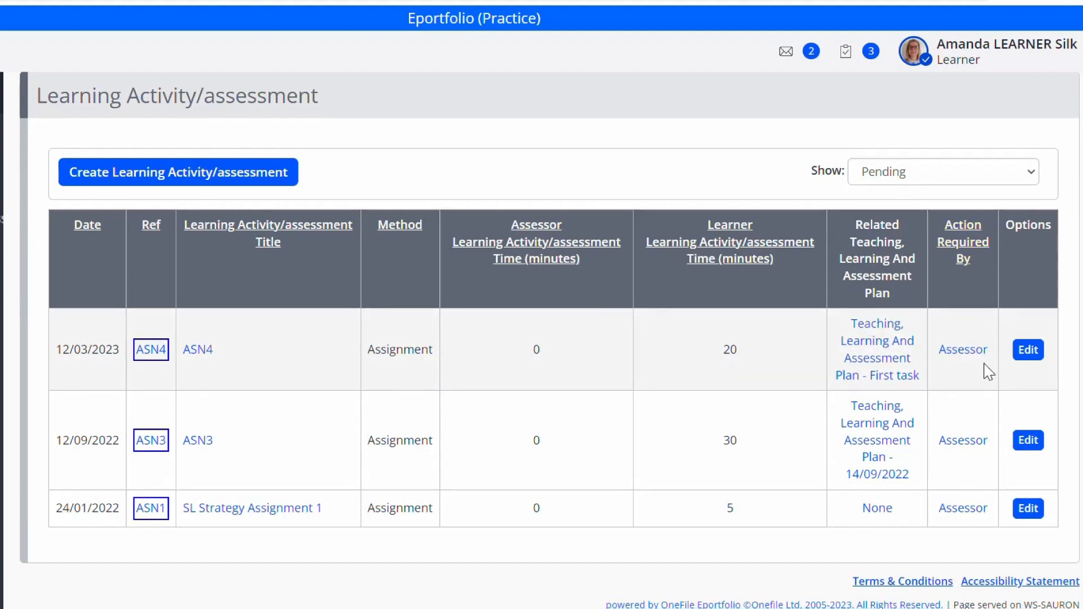
pyautogui.doubleClick(982, 358)
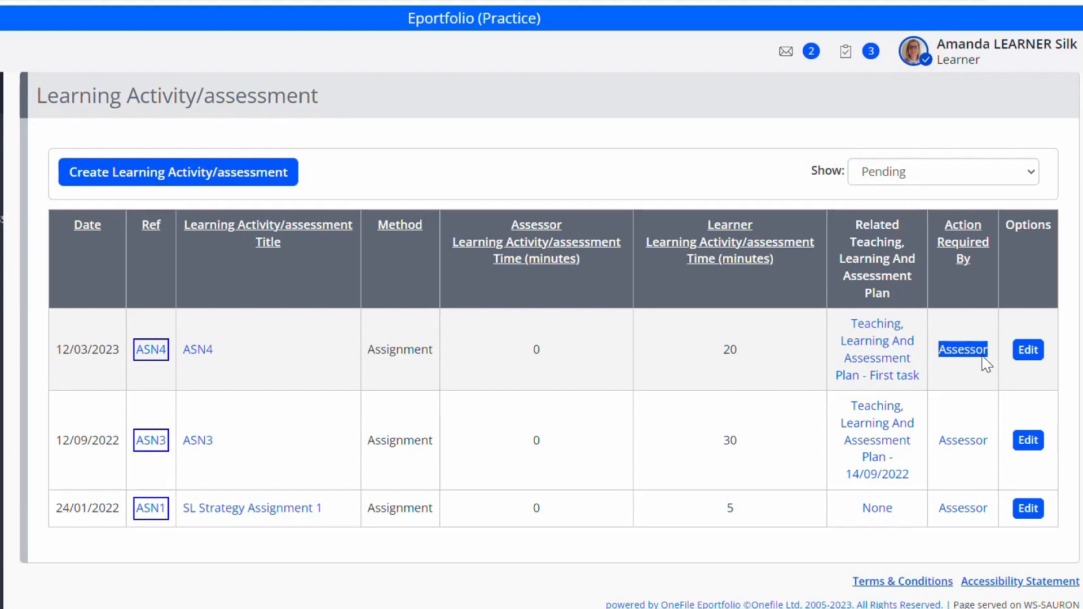
pyautogui.click(982, 376)
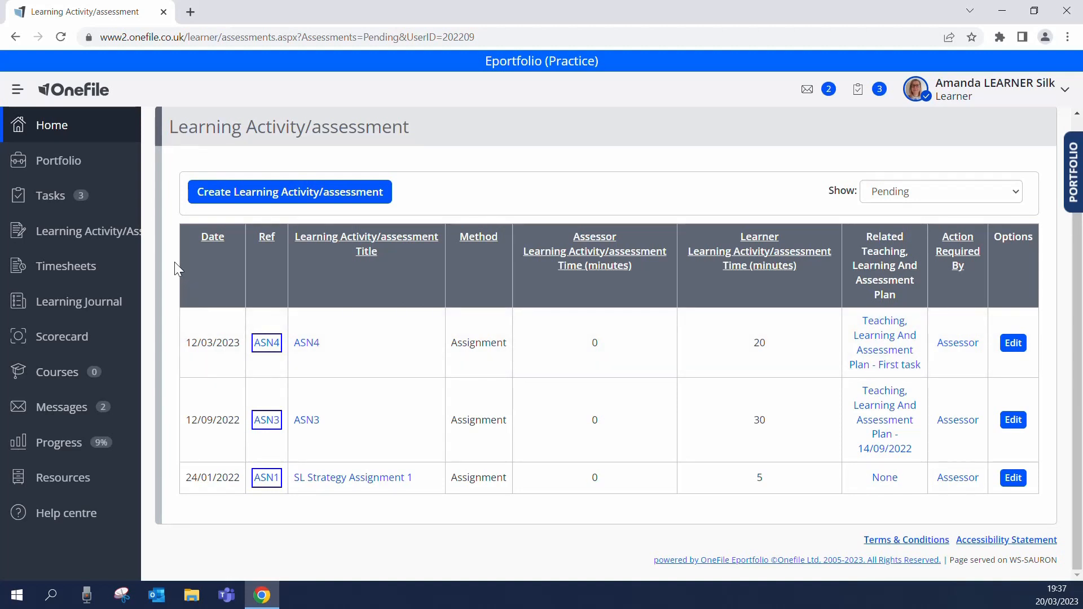
# - Return to the portfolio and reopen ASN4 from the pending learning activities
pyautogui.click(97, 169)
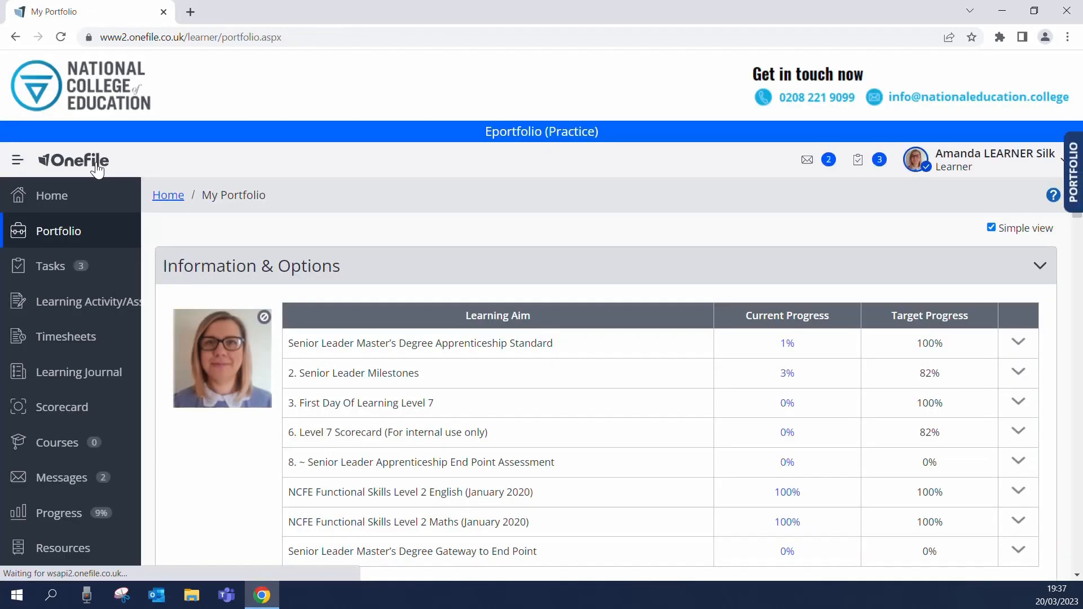
pyautogui.scroll(-6, 415, 233)
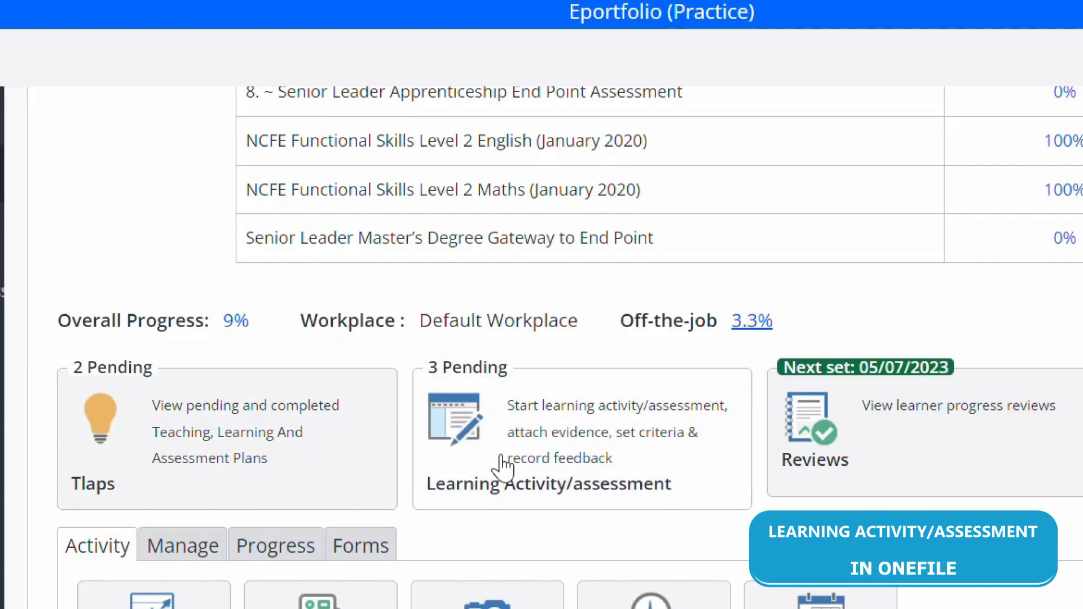
pyautogui.click(610, 458)
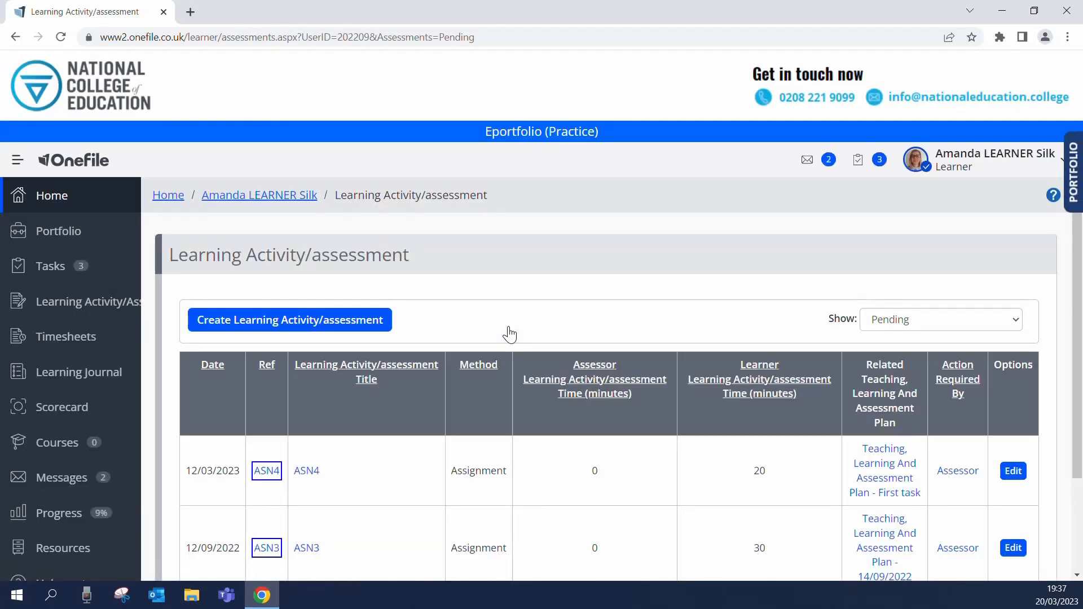
pyautogui.scroll(-1, 510, 335)
pyautogui.doubleClick(314, 344)
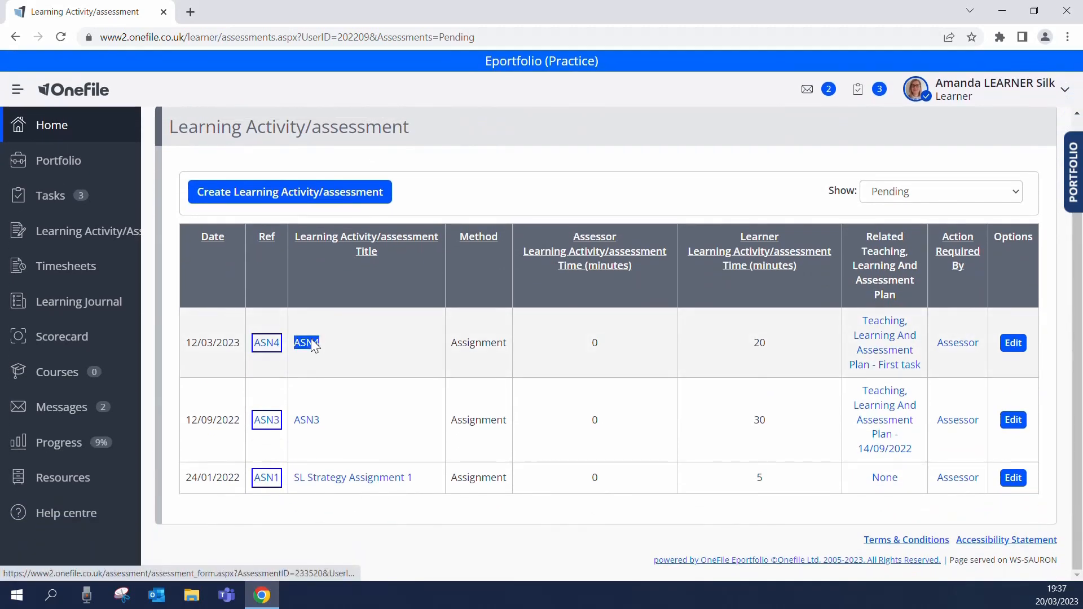
pyautogui.click(314, 345)
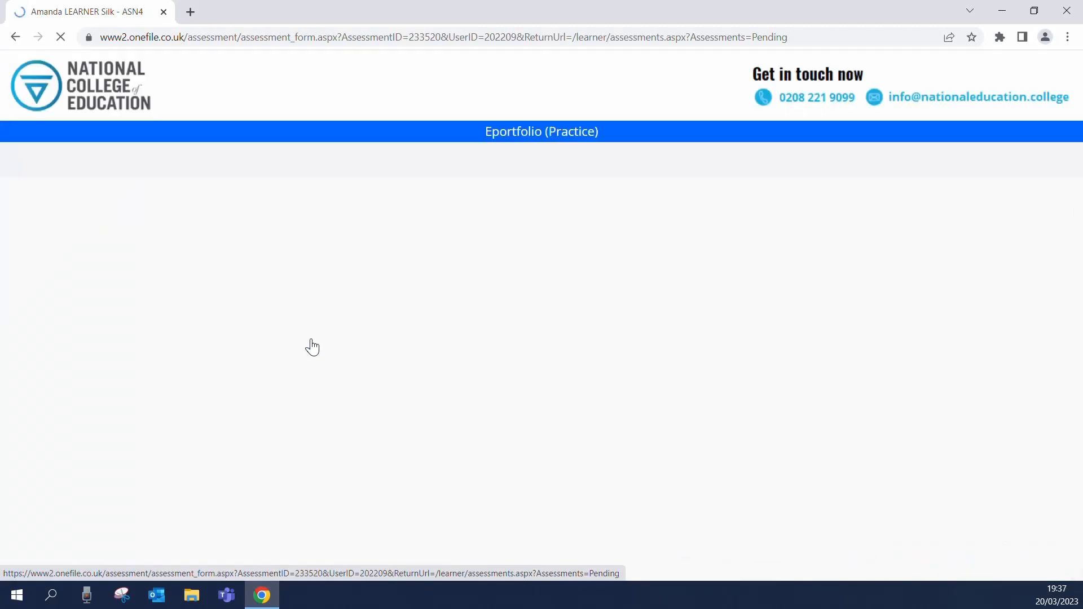
# - Review the submitted evidence attachment, timesheet and signatures of ASN4
pyautogui.scroll(-12, 365, 313)
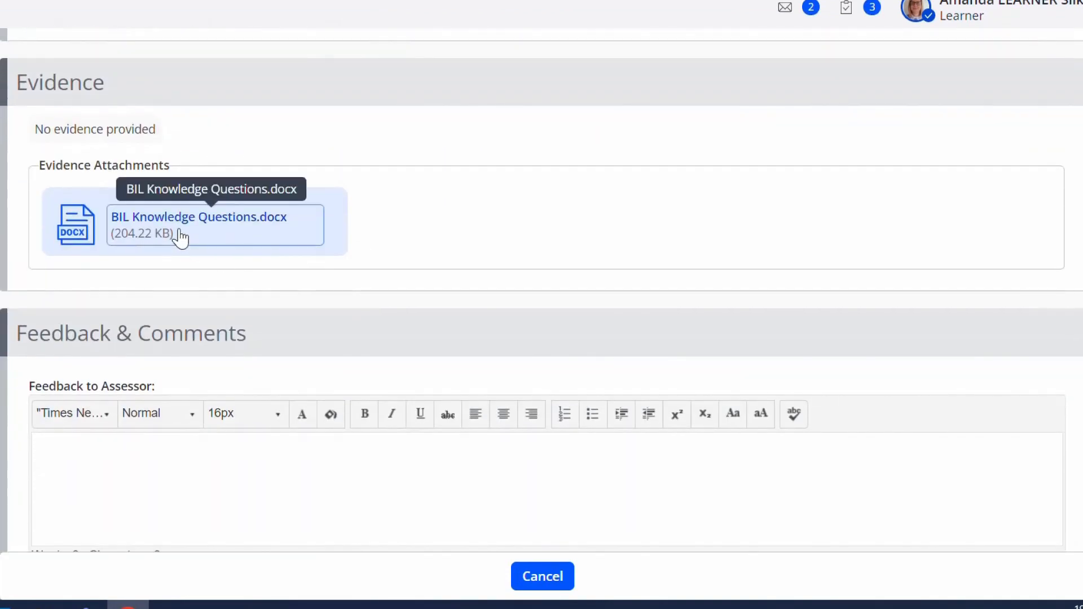
pyautogui.scroll(-6, 459, 263)
pyautogui.scroll(-5, 462, 265)
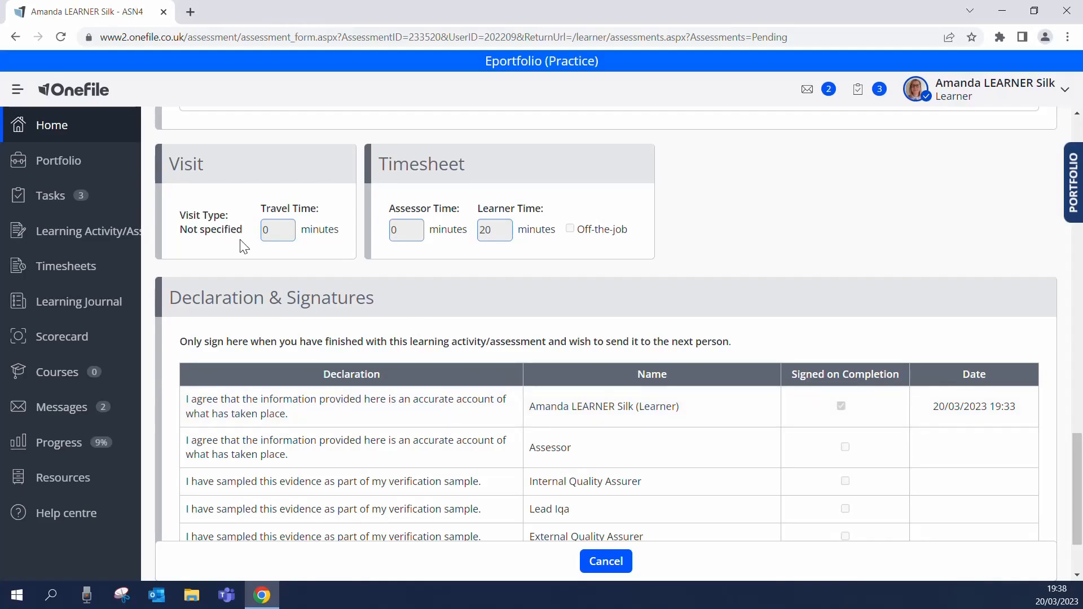
# - Go back through the portfolio to the learning activities and filter the list to show completed ones
pyautogui.click(109, 180)
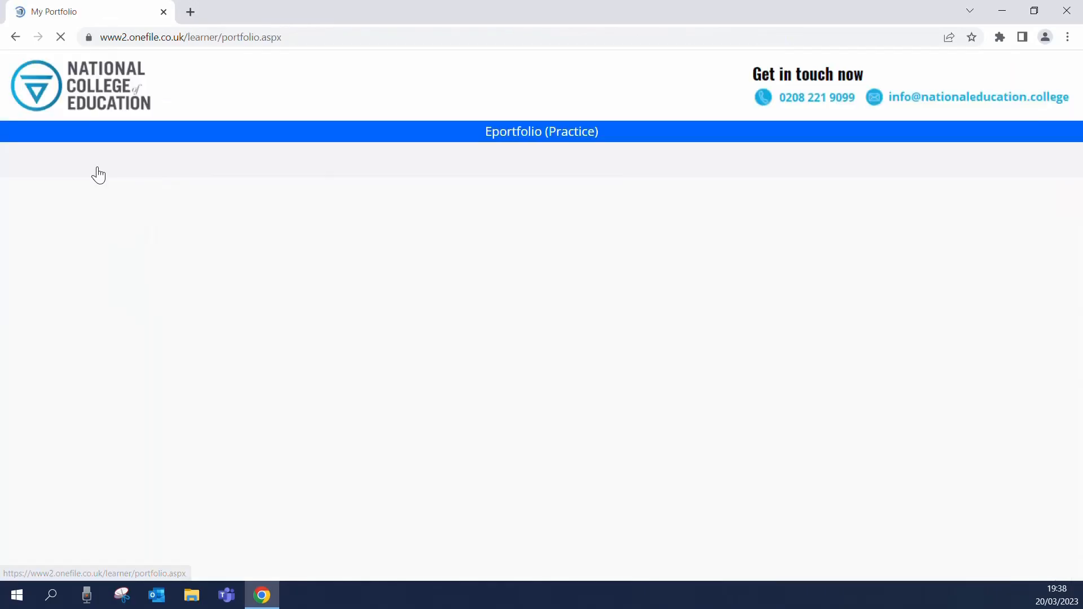
pyautogui.scroll(-5, 440, 374)
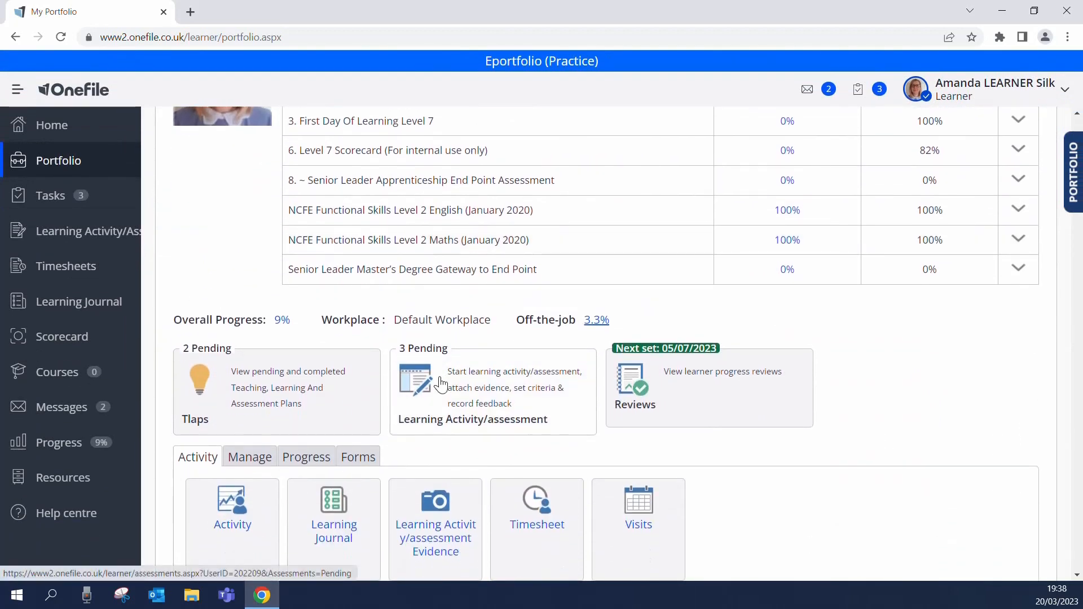
pyautogui.click(441, 385)
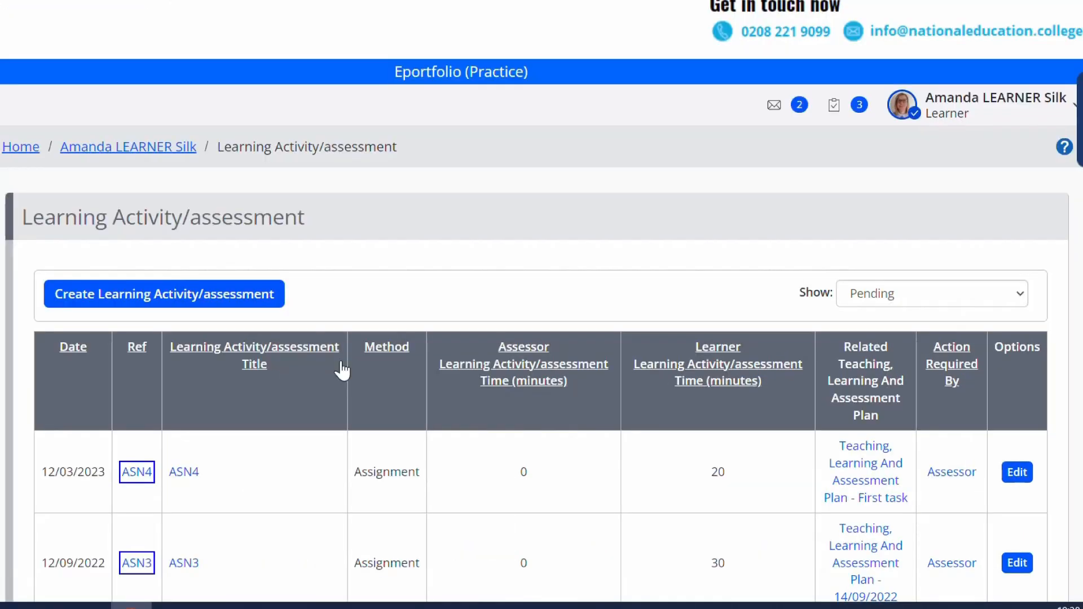
pyautogui.scroll(-3, 290, 406)
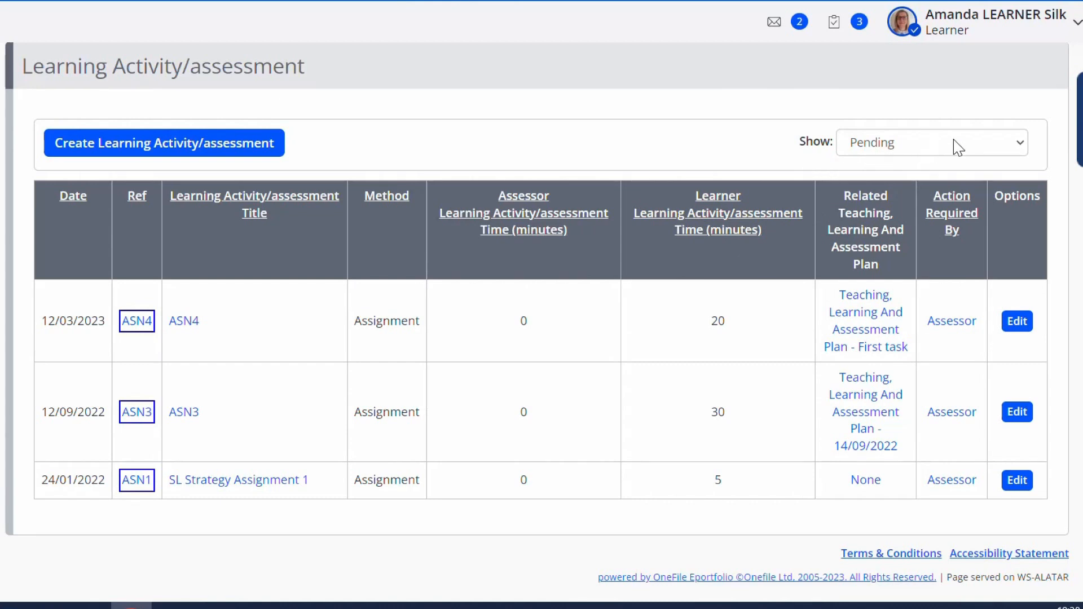
pyautogui.click(1023, 145)
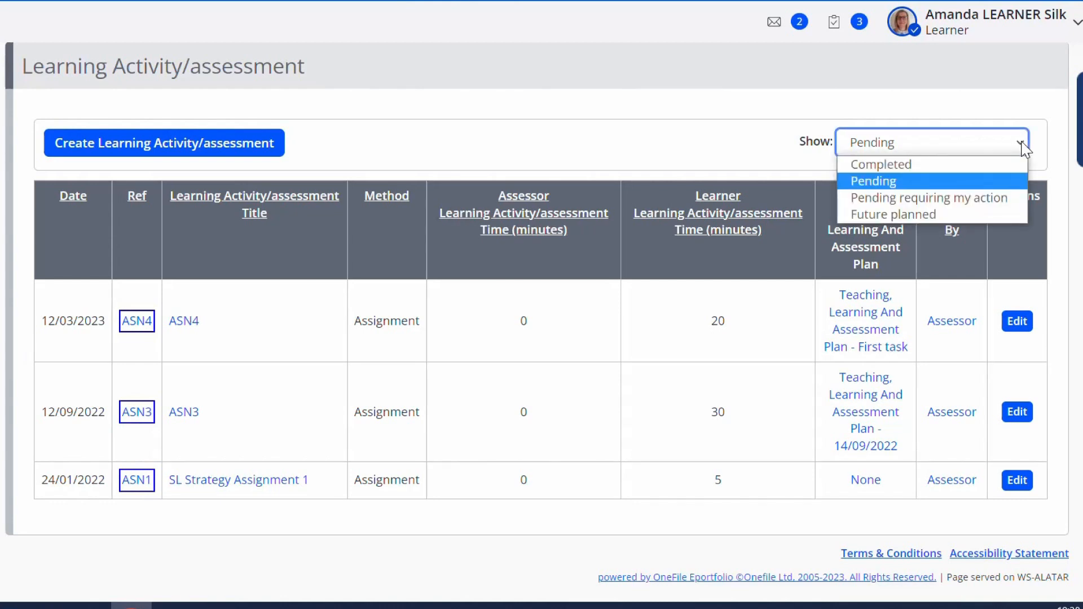
pyautogui.click(923, 171)
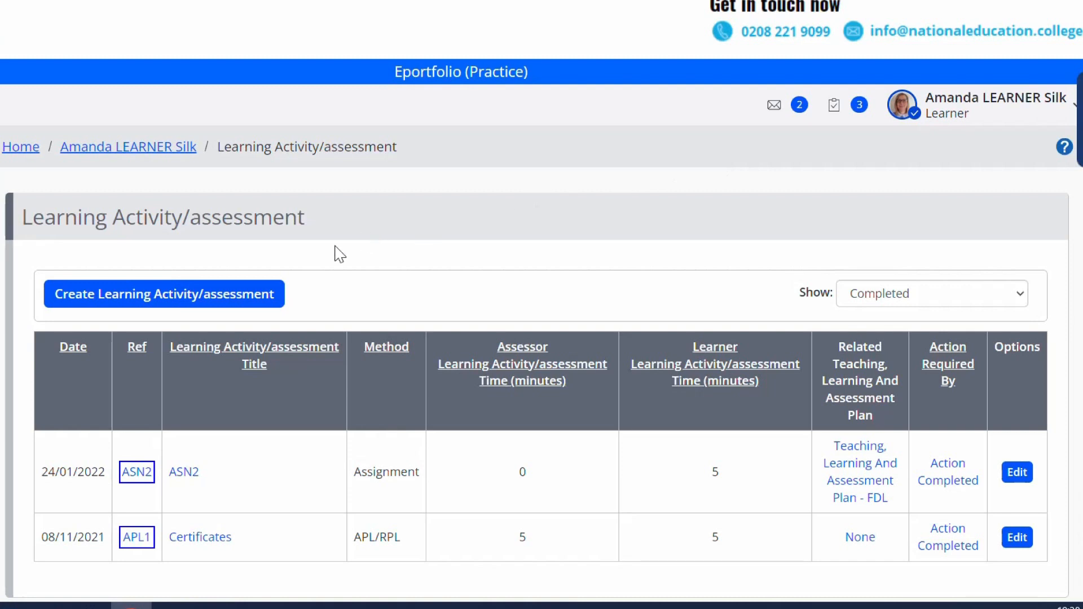
pyautogui.scroll(-3, 243, 449)
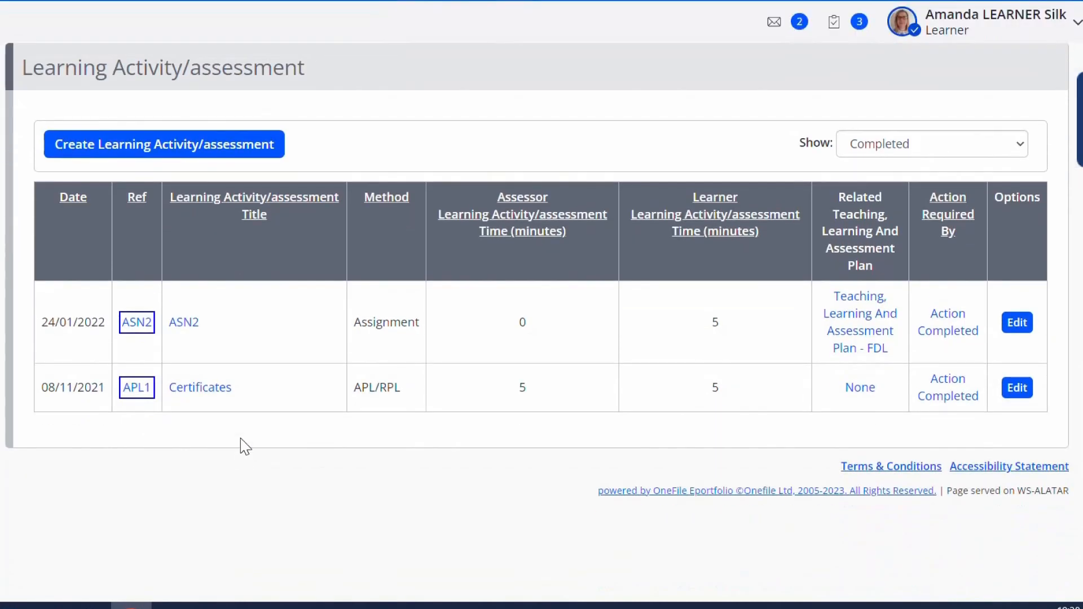
pyautogui.doubleClick(194, 333)
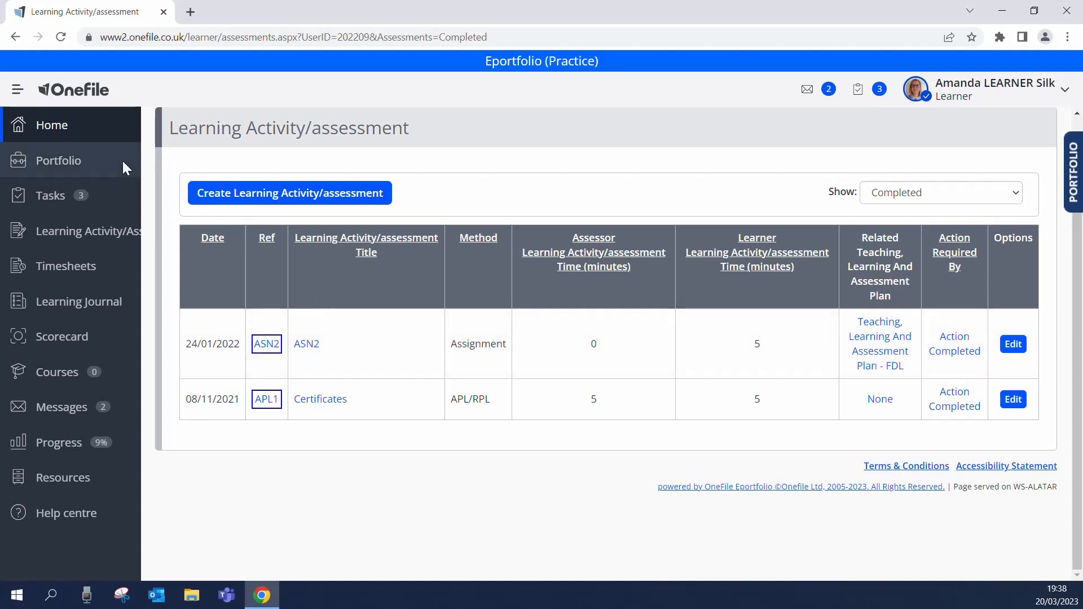
# - Open the pending task to complete a learning journal entry for today's learning
pyautogui.click(90, 160)
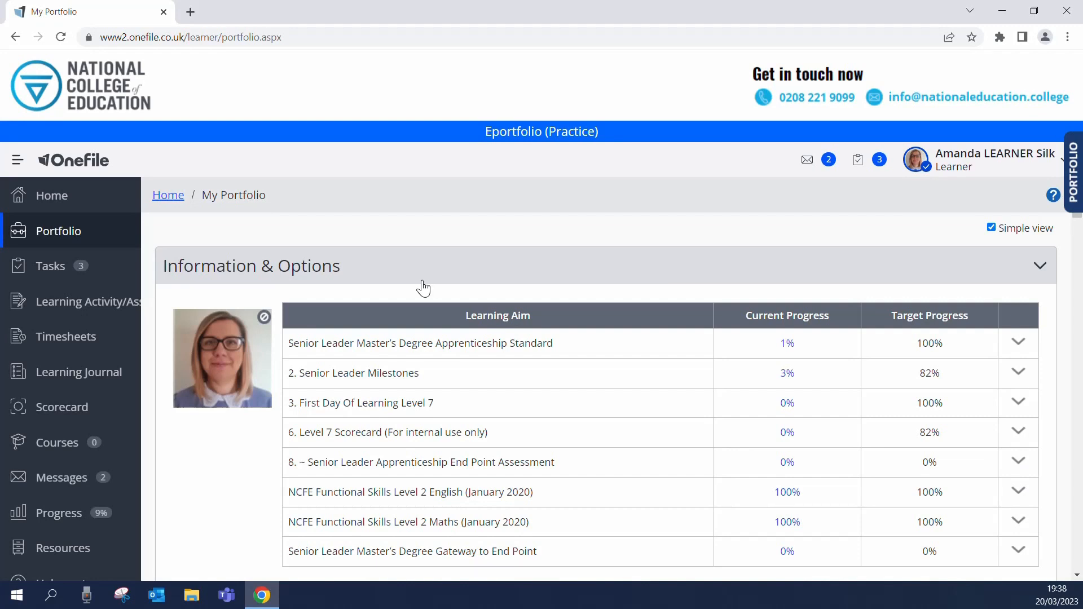
pyautogui.click(99, 271)
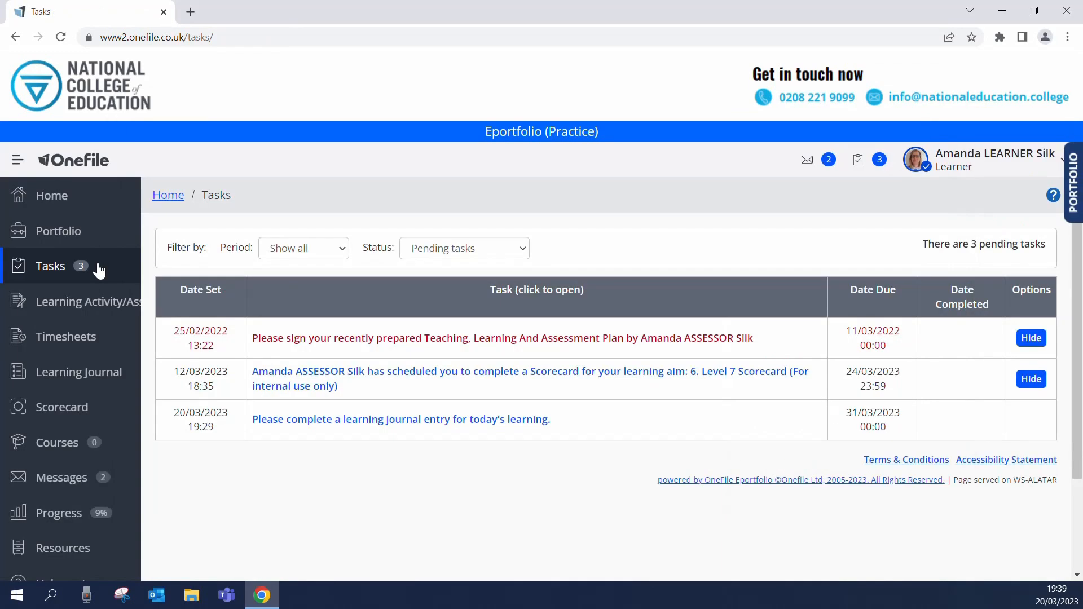
pyautogui.click(451, 430)
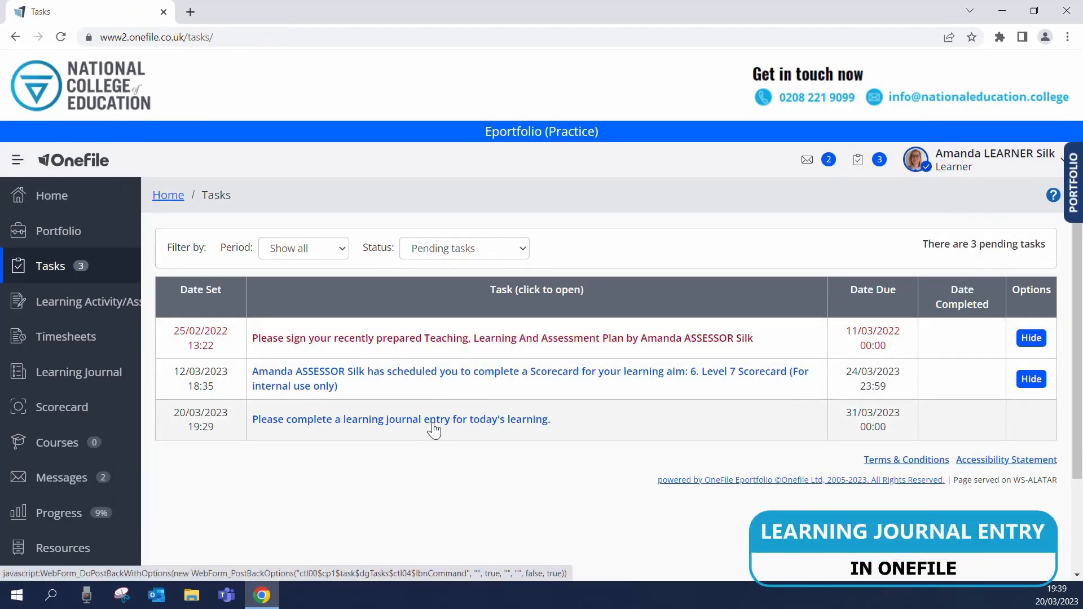
pyautogui.click(434, 430)
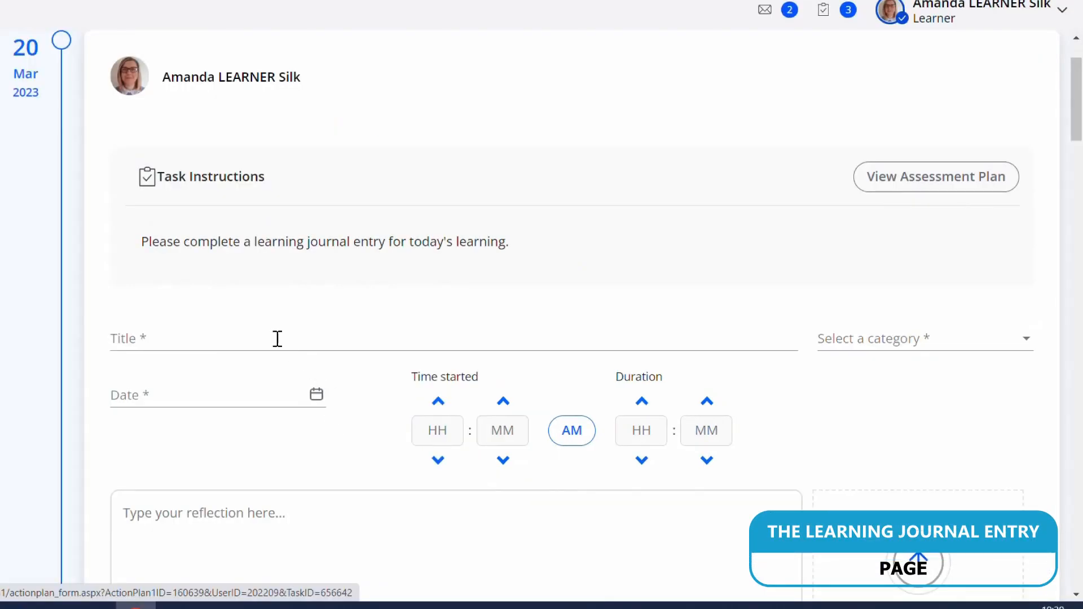
# - Title the learning journal entry "Learning" and set its category to Reading/ Research
pyautogui.click(277, 339)
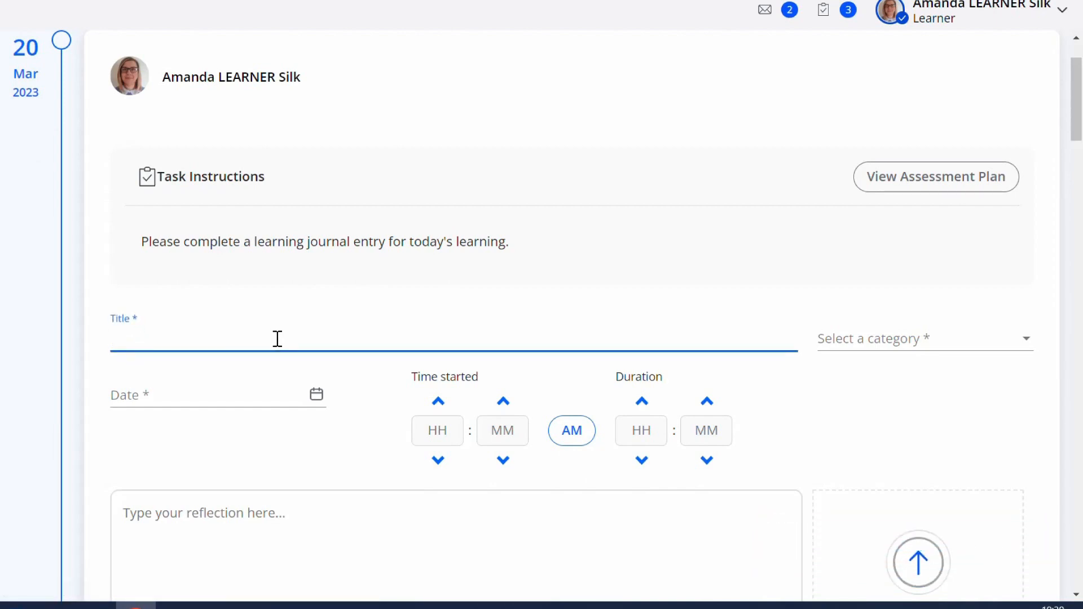
pyautogui.write('Learning')
pyautogui.click(1009, 350)
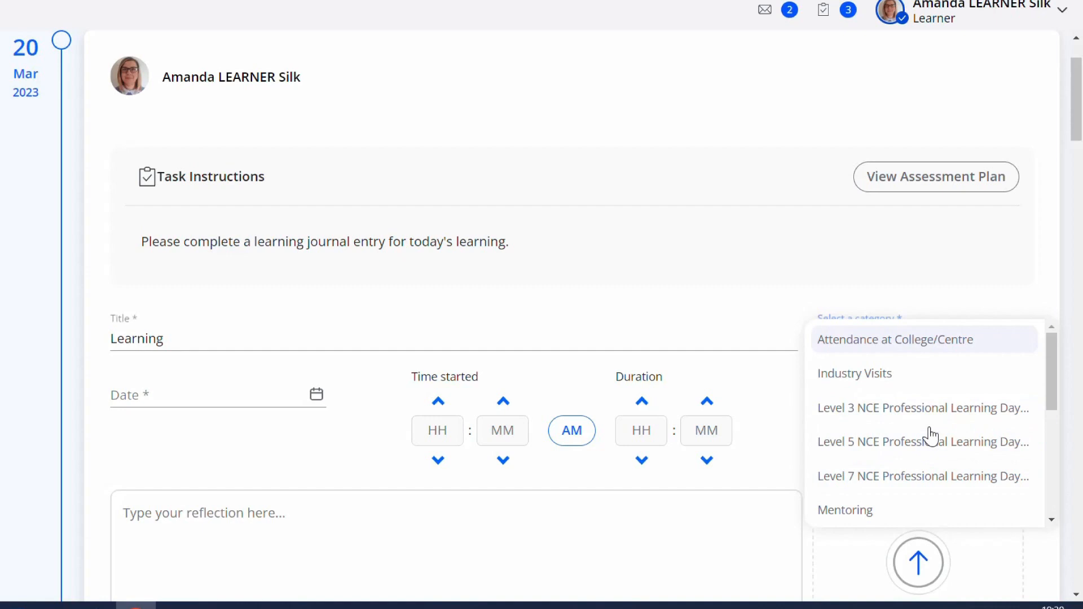
pyautogui.scroll(-5, 930, 436)
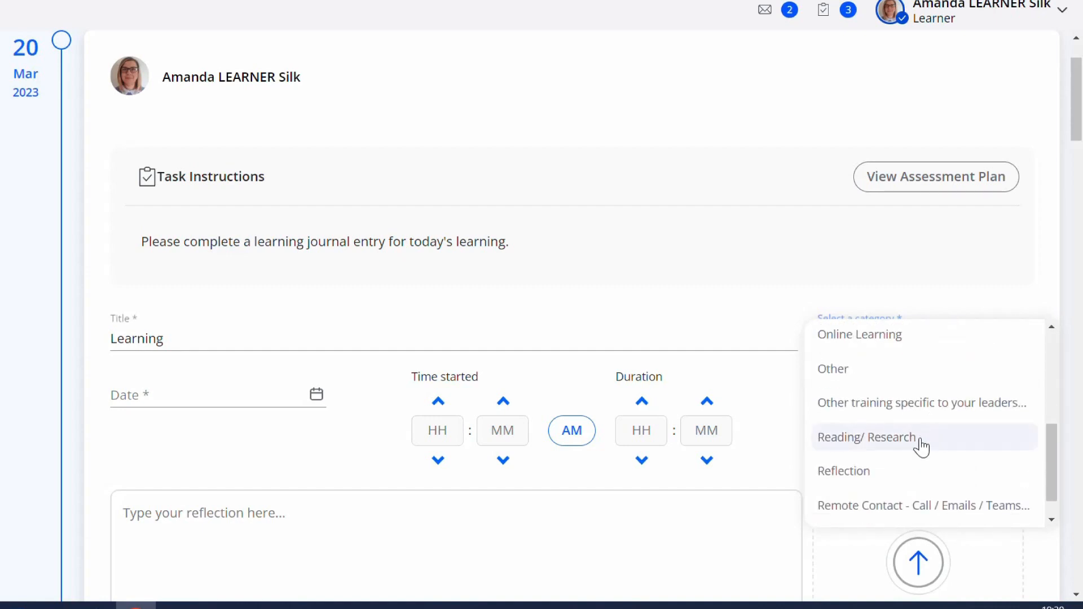
pyautogui.click(921, 446)
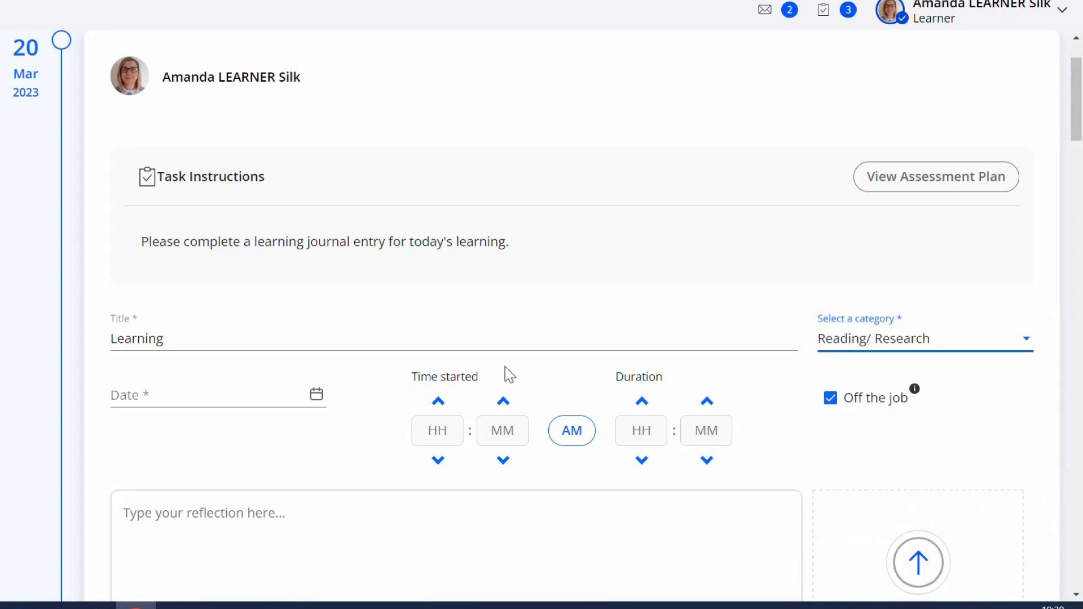
# - Date the journal entry 13 Mar 2023 and set its start time to 01:20 PM
pyautogui.click(316, 402)
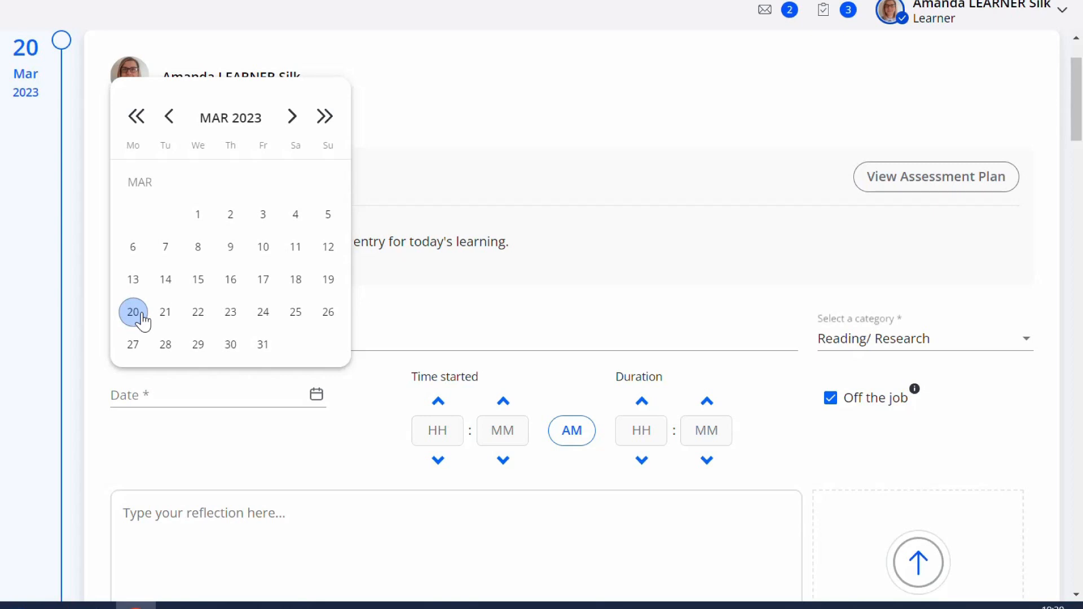
pyautogui.click(133, 280)
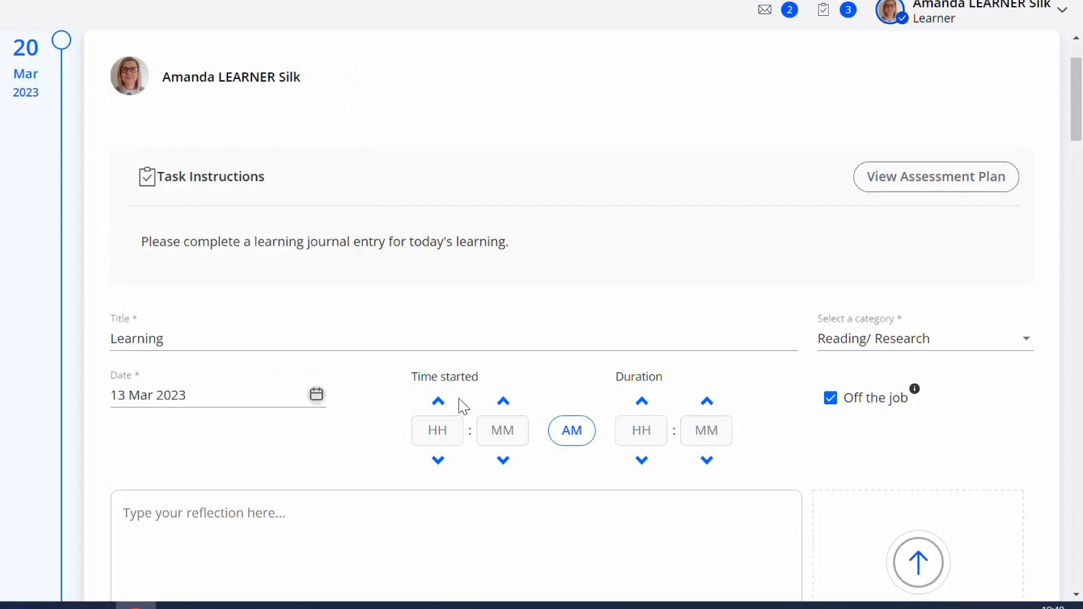
pyautogui.click(444, 431)
pyautogui.write('01')
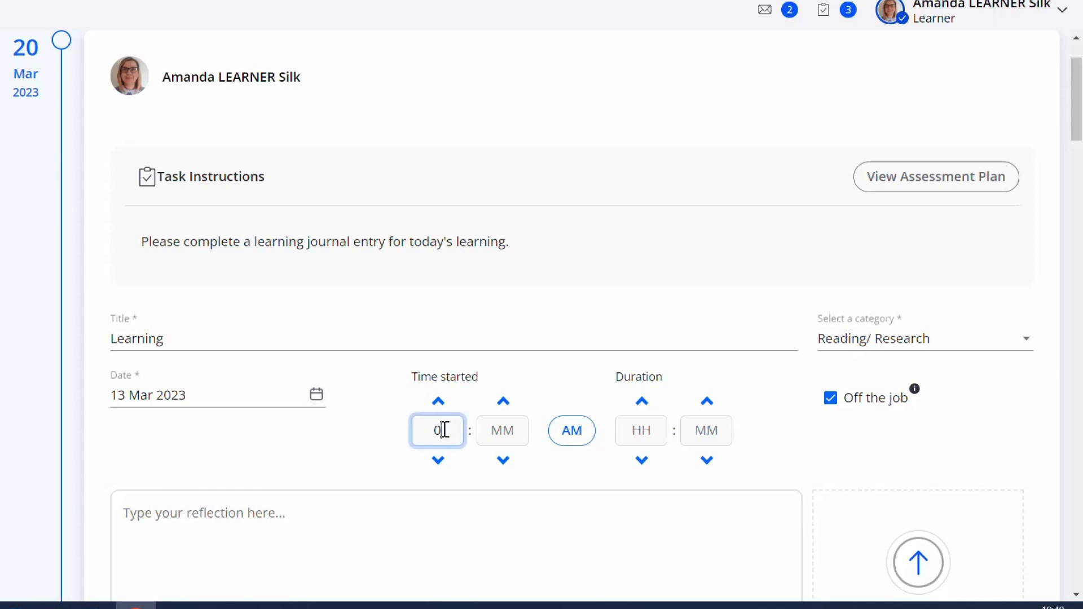
pyautogui.click(496, 433)
pyautogui.write('20')
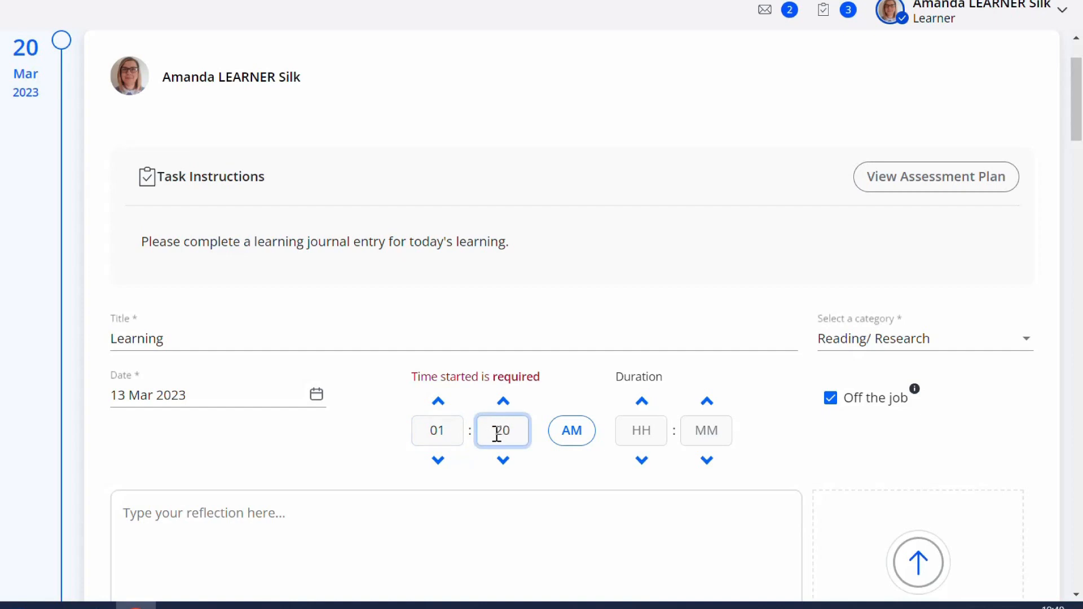
pyautogui.click(573, 455)
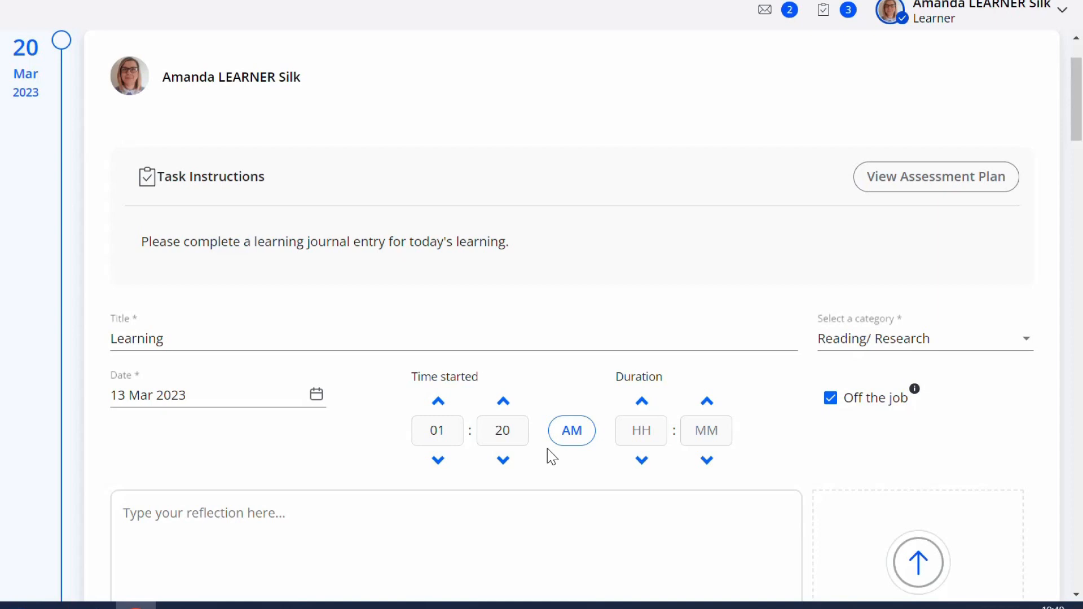
pyautogui.click(569, 442)
# - Set the journal entry's duration to 02 hours 15 minutes
pyautogui.click(642, 432)
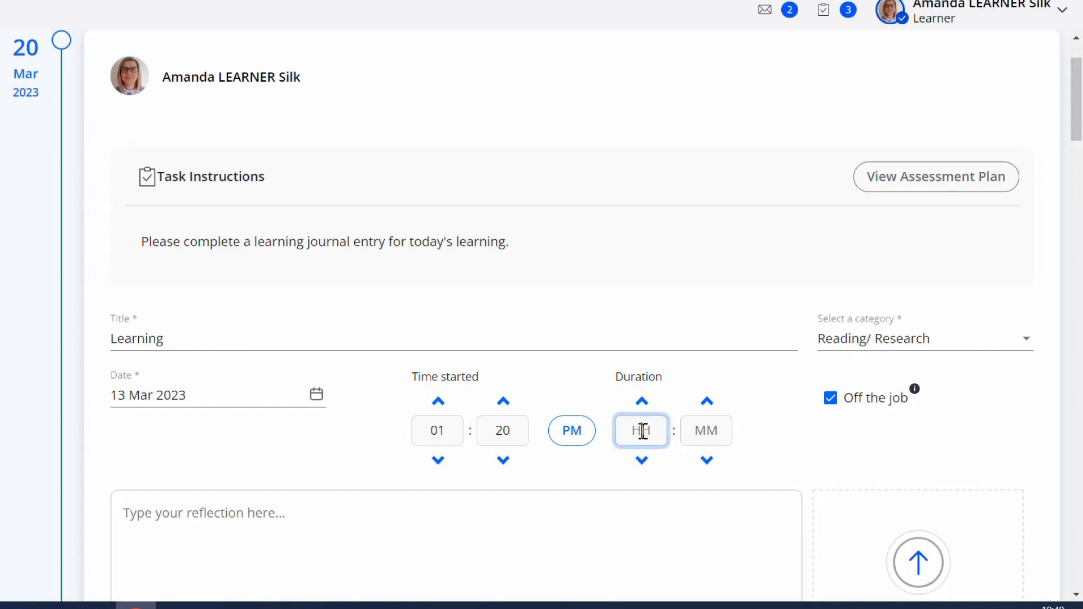
pyautogui.write('02')
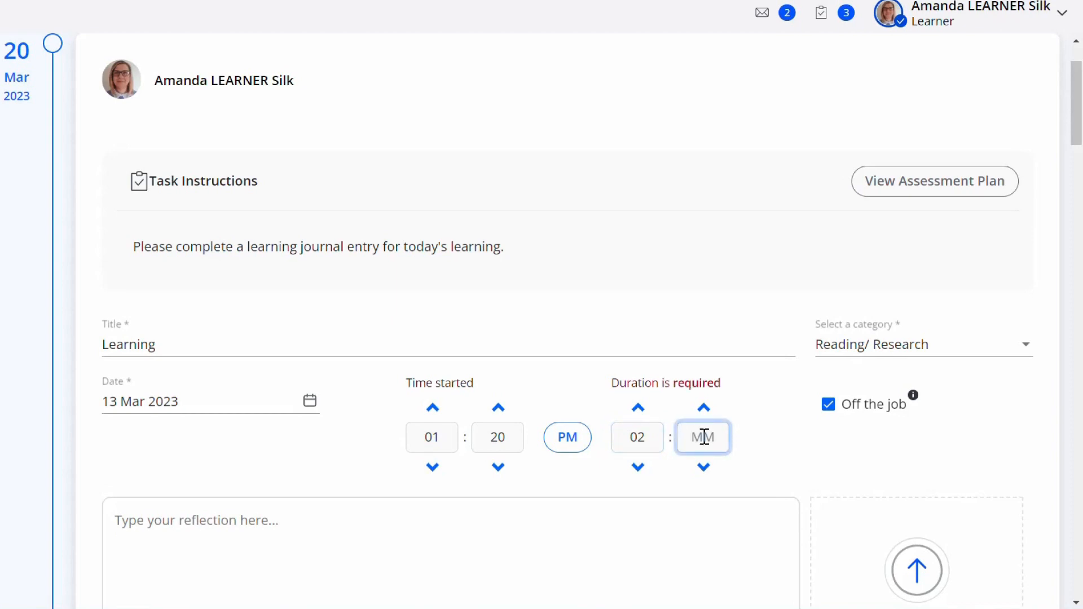
pyautogui.write('15')
pyautogui.click(757, 441)
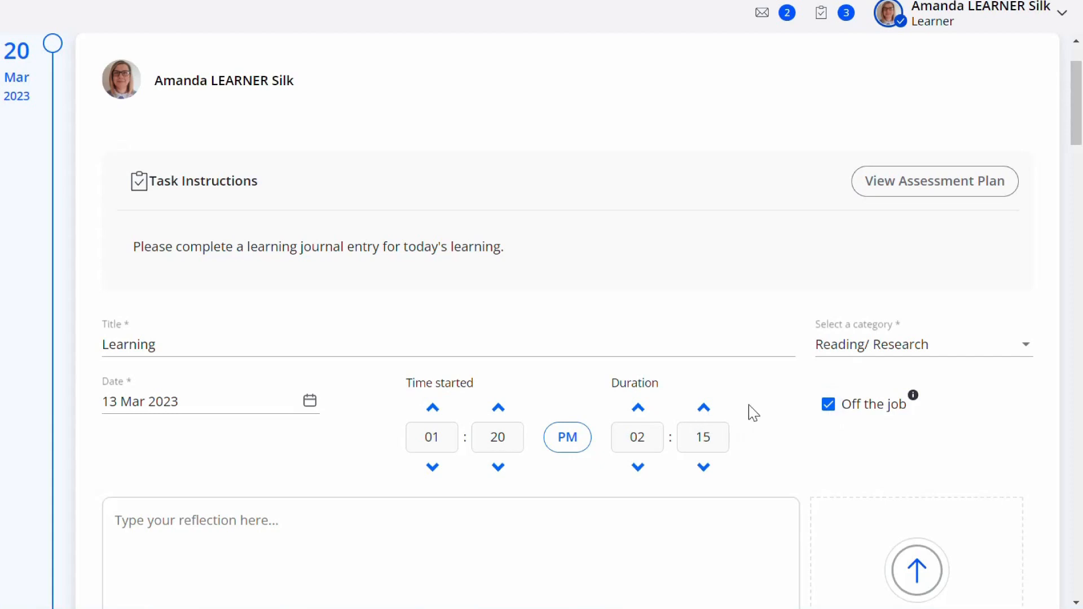
# - Write "Today I" as the reflection and create the learning journal entry
pyautogui.scroll(-3, 784, 403)
pyautogui.scroll(-2, 785, 400)
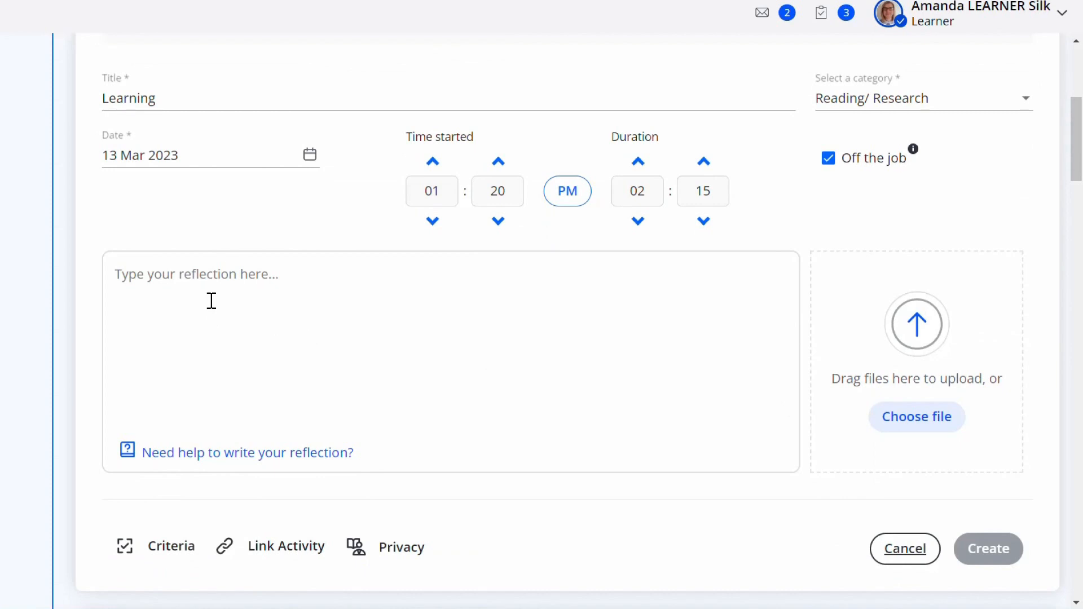
pyautogui.moveTo(187, 448)
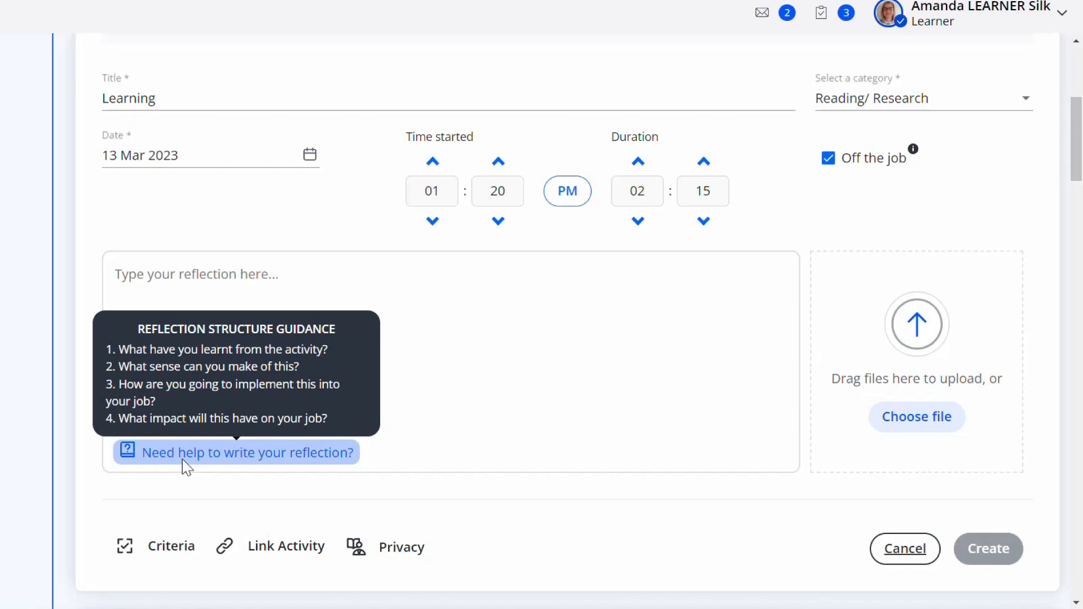
pyautogui.click(225, 272)
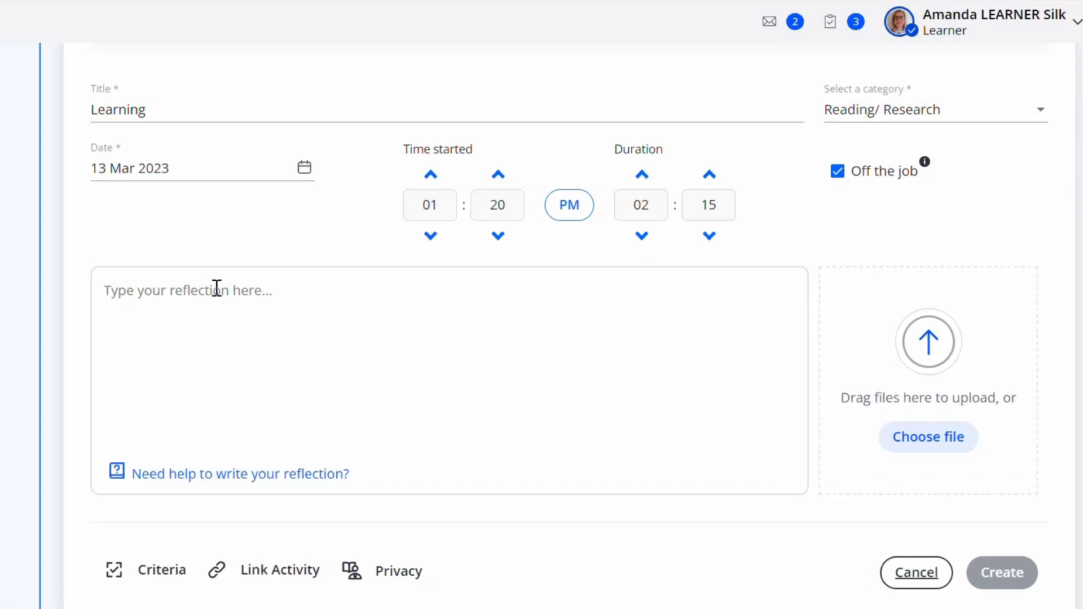
pyautogui.write('Today ')
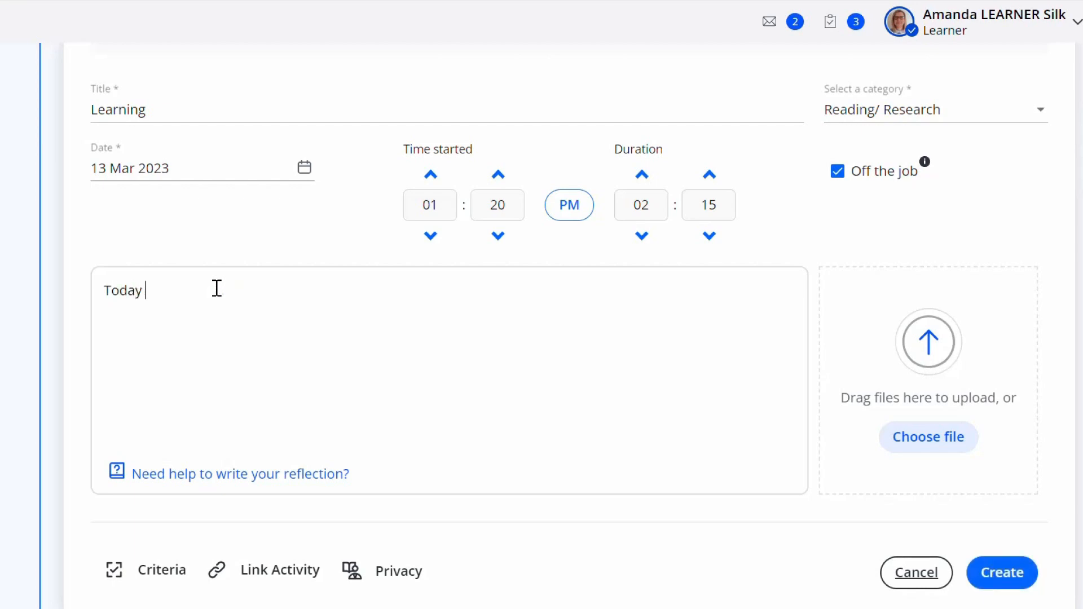
pyautogui.write('I')
pyautogui.click(997, 581)
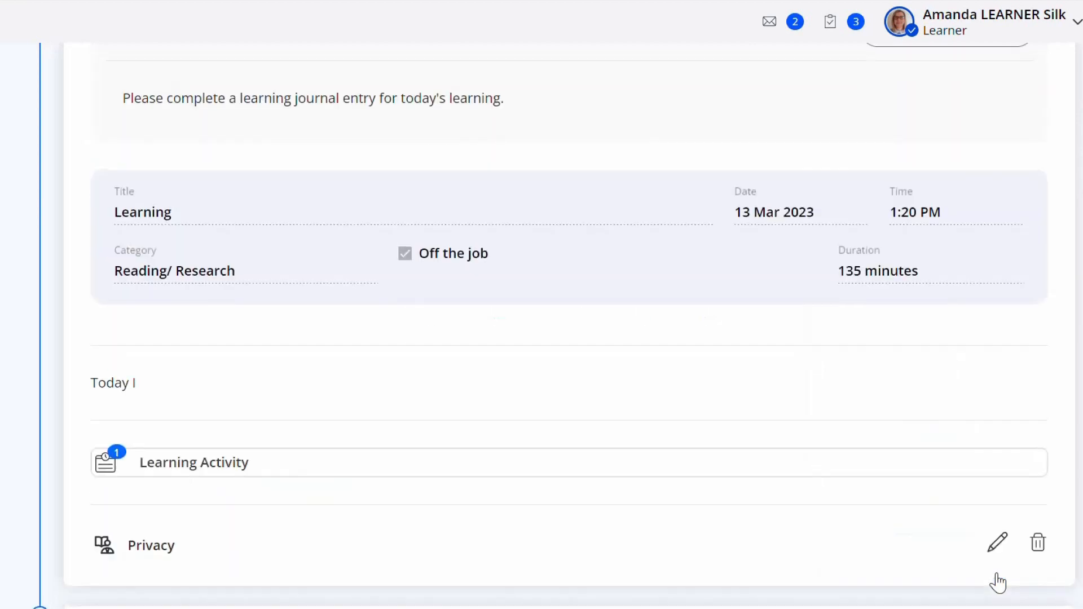
# - Reopen the new journal entry for editing and extend its reflection to read "Today I learnt . . ."
pyautogui.scroll(-3, 736, 385)
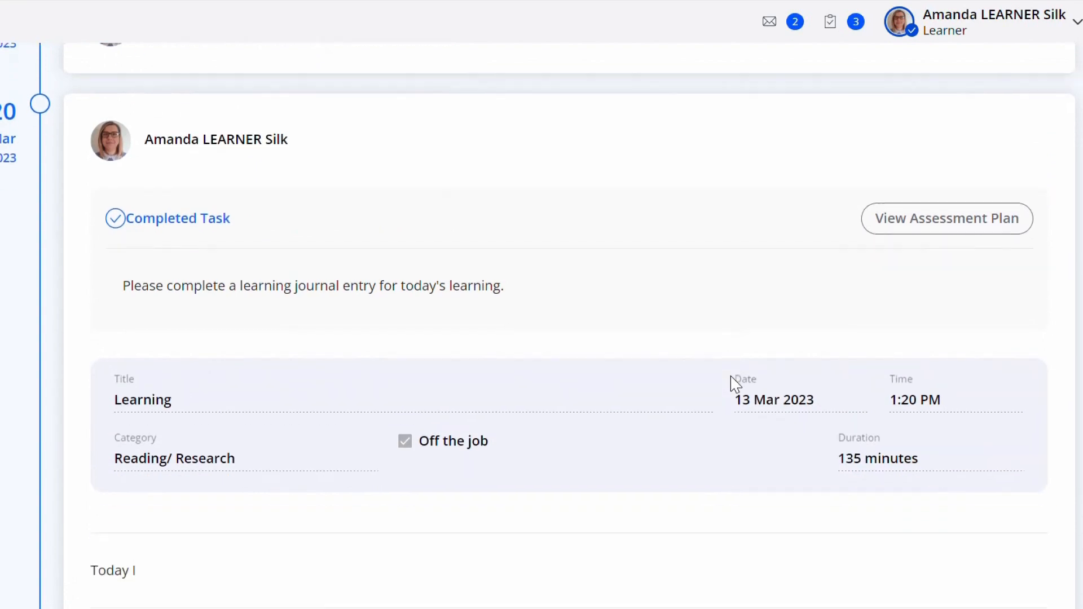
pyautogui.scroll(-1, 706, 418)
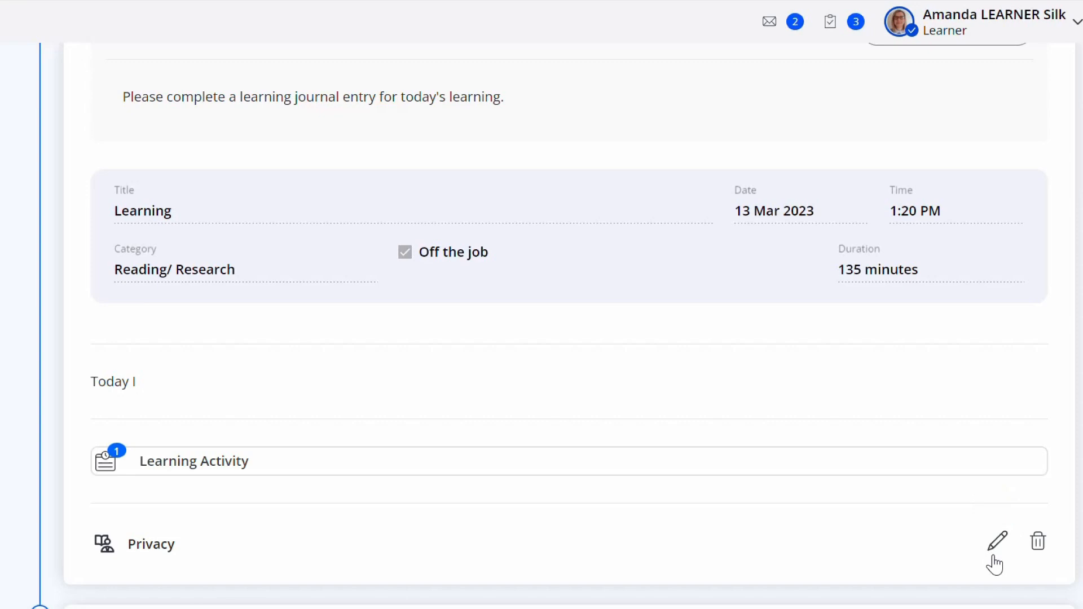
pyautogui.scroll(5, 997, 550)
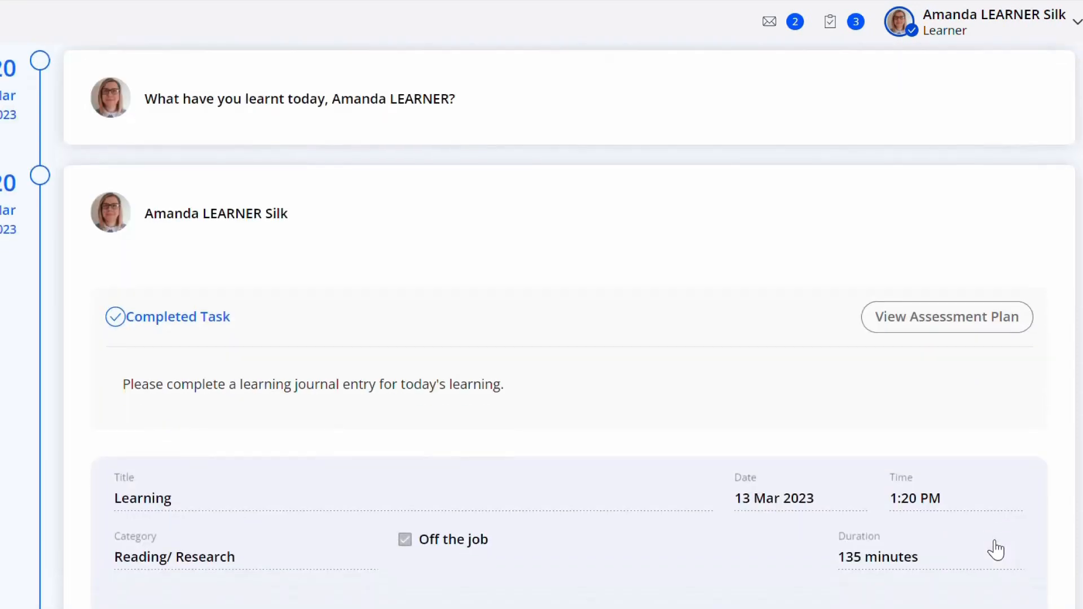
pyautogui.scroll(-2, 996, 550)
pyautogui.scroll(-2, 515, 500)
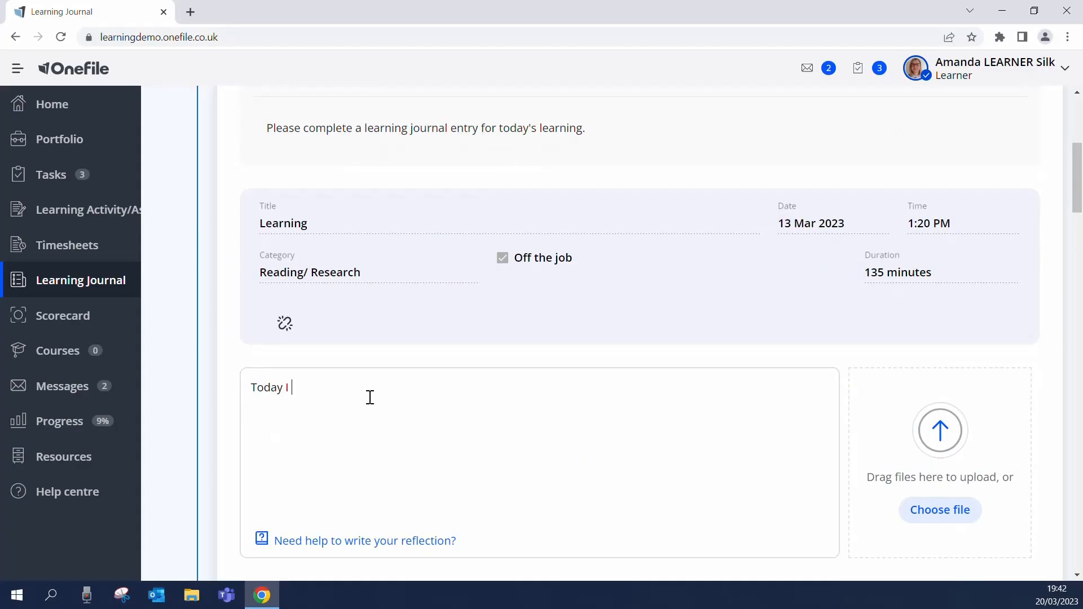
pyautogui.write('leant')
pyautogui.press('BackSpace')
pyautogui.press('BackSpace')
pyautogui.press('BackSpace')
pyautogui.press('BackSpace')
pyautogui.write('learnt . . .')
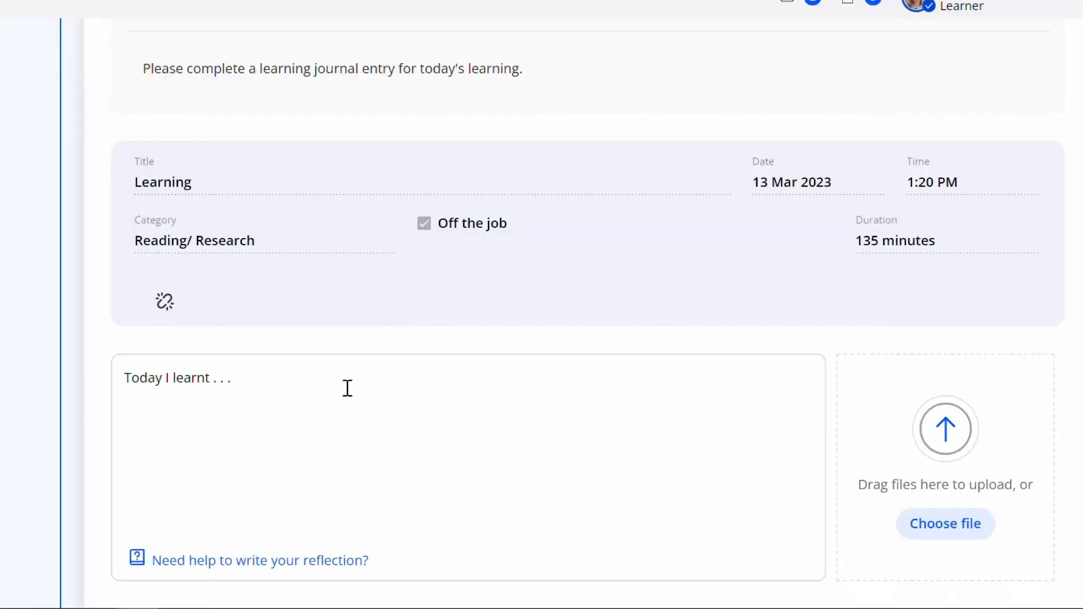
# - Link the Knowledge criteria 2.1a and 2.1b under Innovation & Change to the journal entry and save the update
pyautogui.scroll(-3, 348, 388)
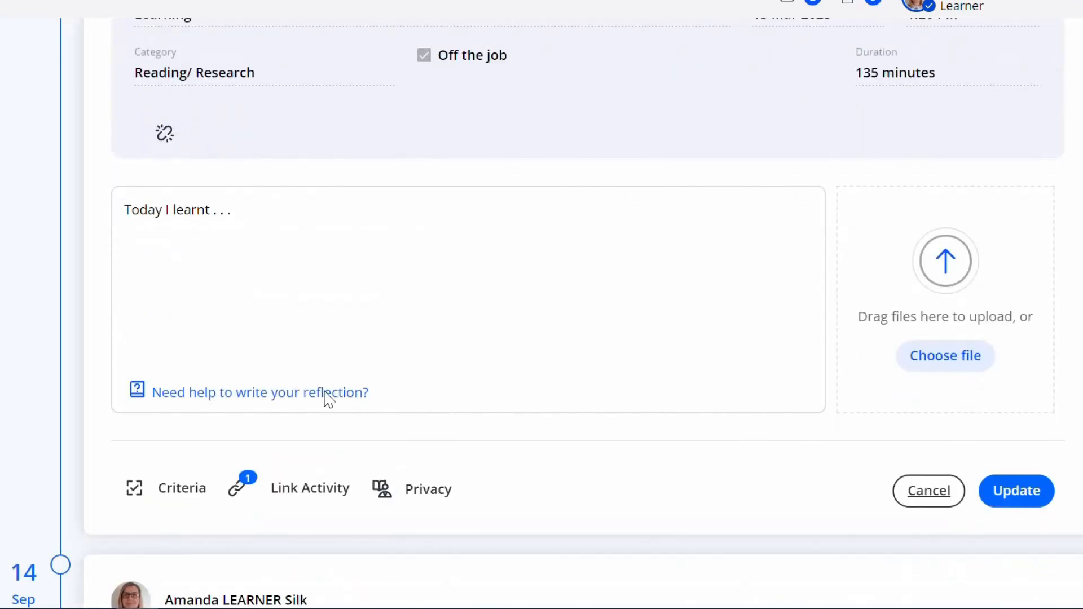
pyautogui.click(164, 504)
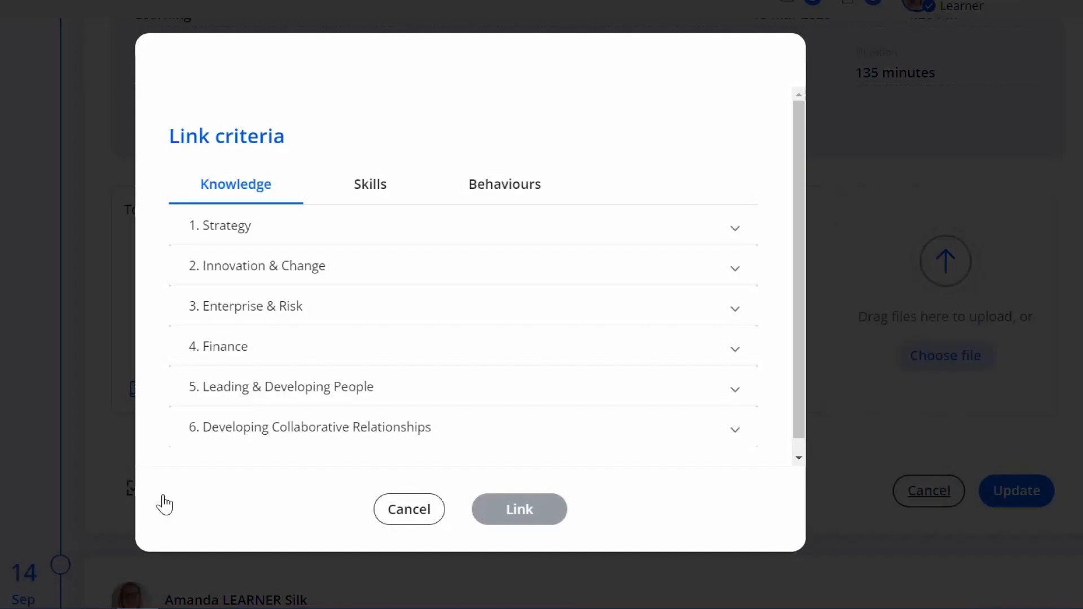
pyautogui.click(382, 194)
pyautogui.click(476, 197)
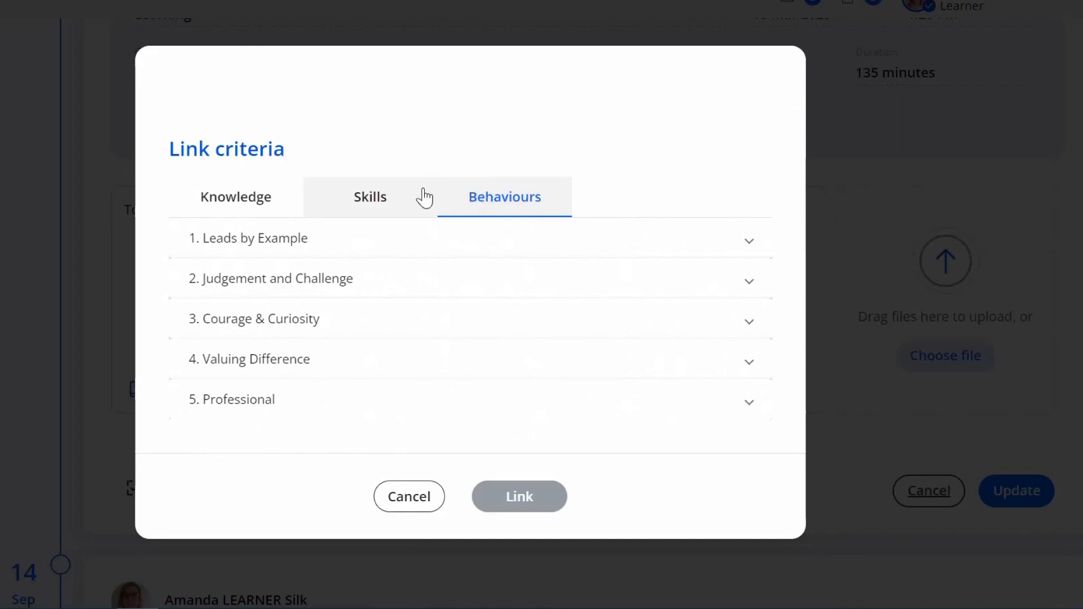
pyautogui.click(294, 200)
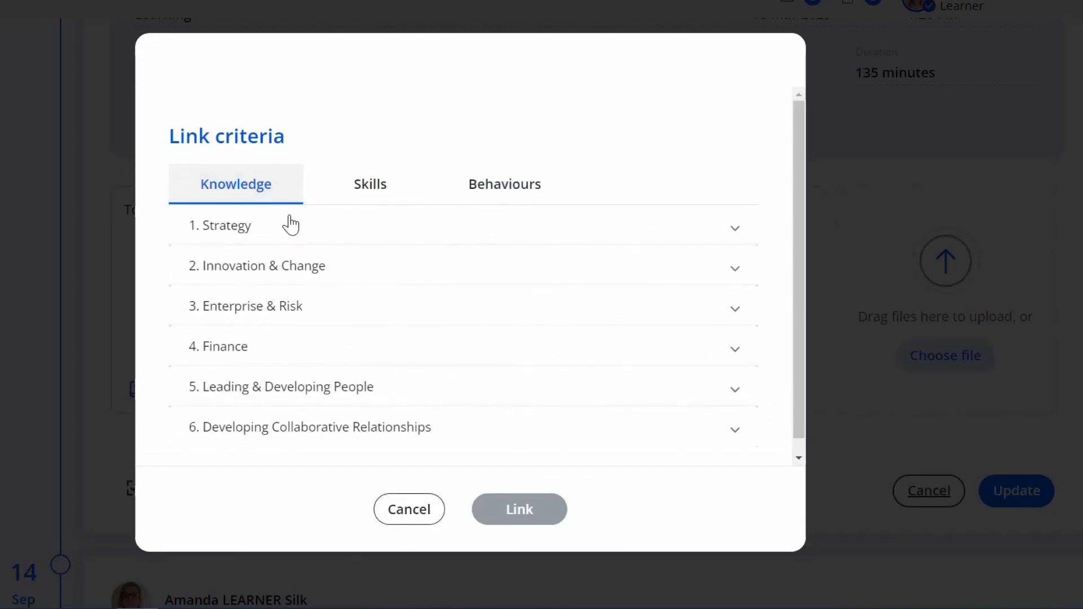
pyautogui.click(273, 281)
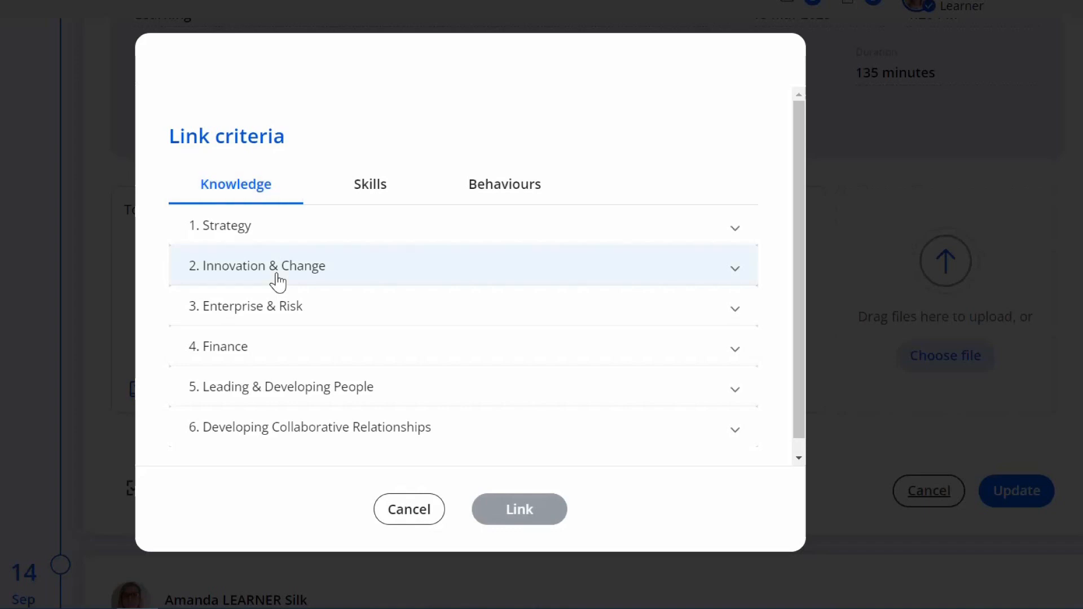
pyautogui.click(195, 309)
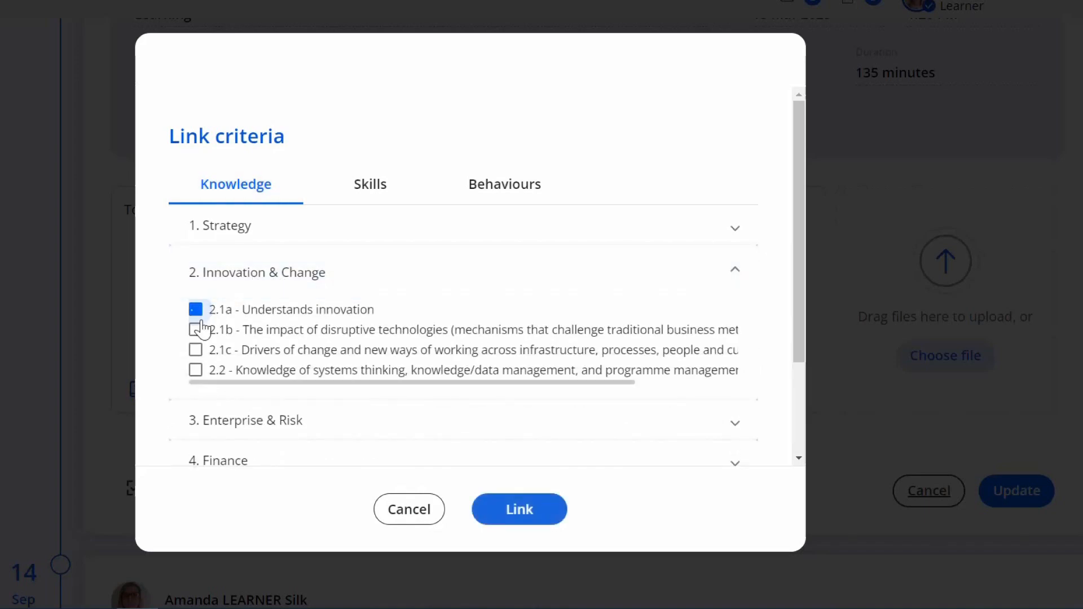
pyautogui.click(196, 329)
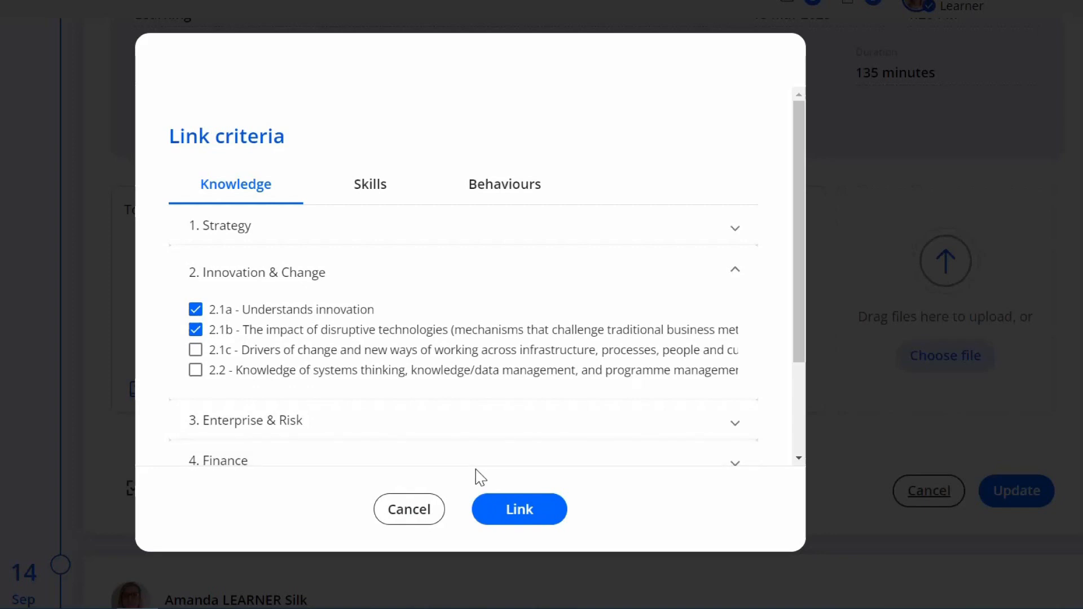
pyautogui.click(508, 511)
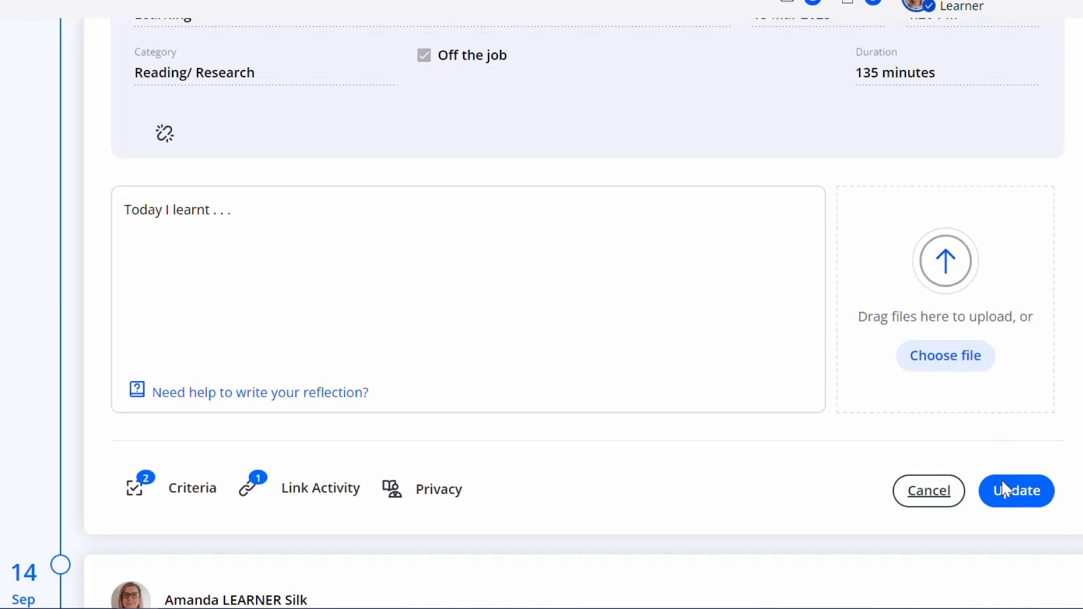
pyautogui.click(1005, 498)
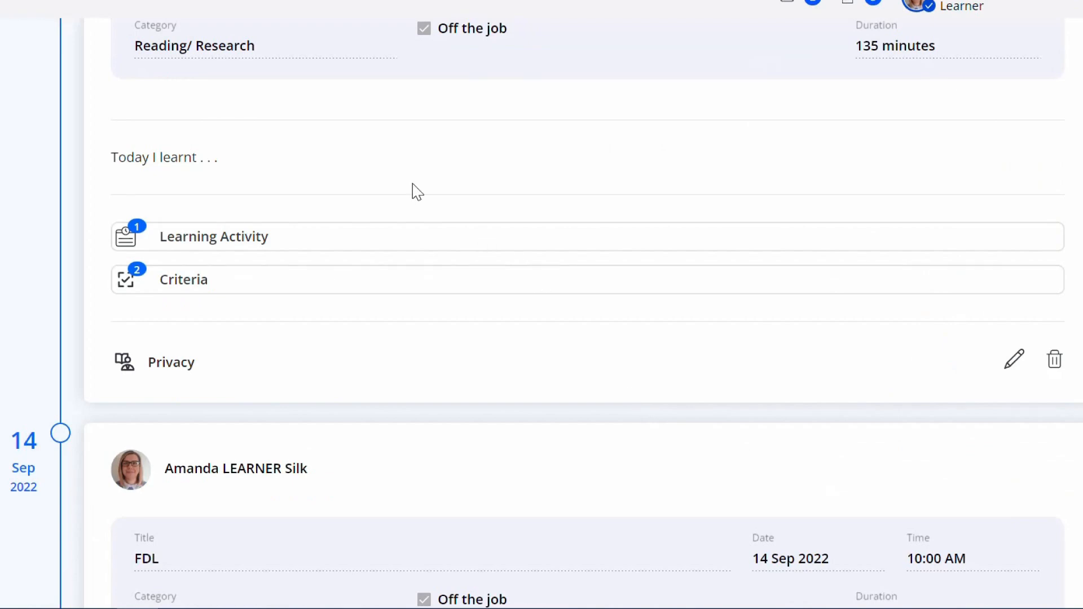
# - Look through the earlier learning journal entries down to the oldest one
pyautogui.scroll(-8, 417, 192)
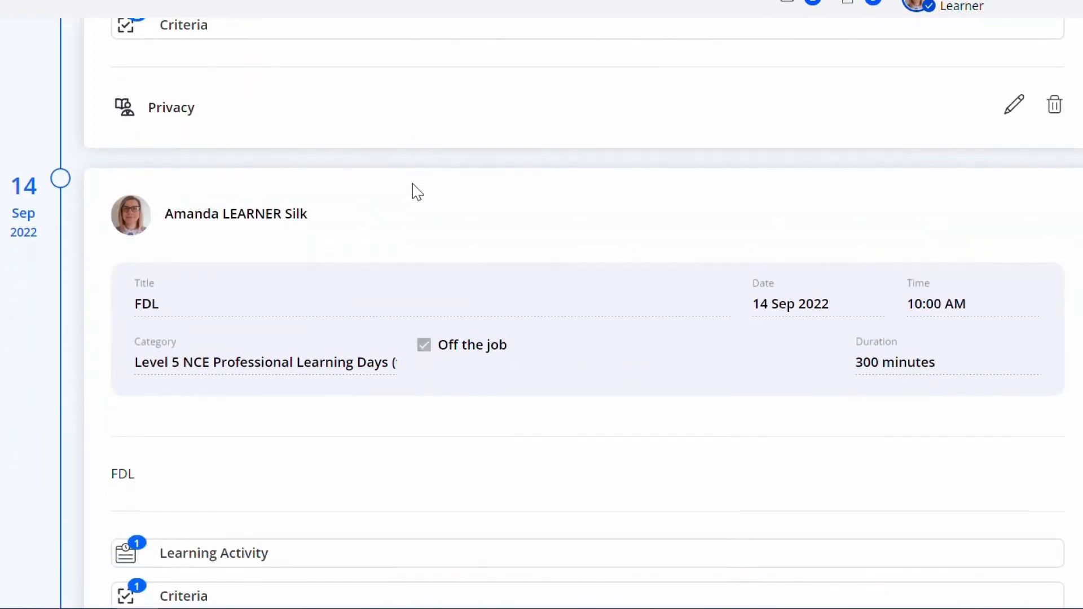
pyautogui.scroll(-15, 417, 191)
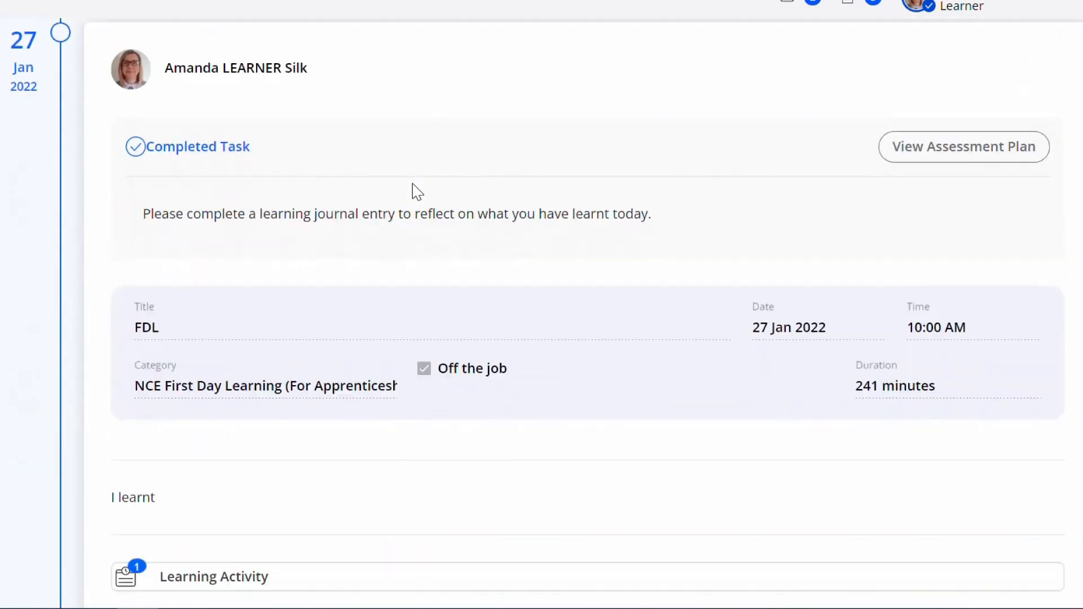
pyautogui.scroll(-16, 418, 192)
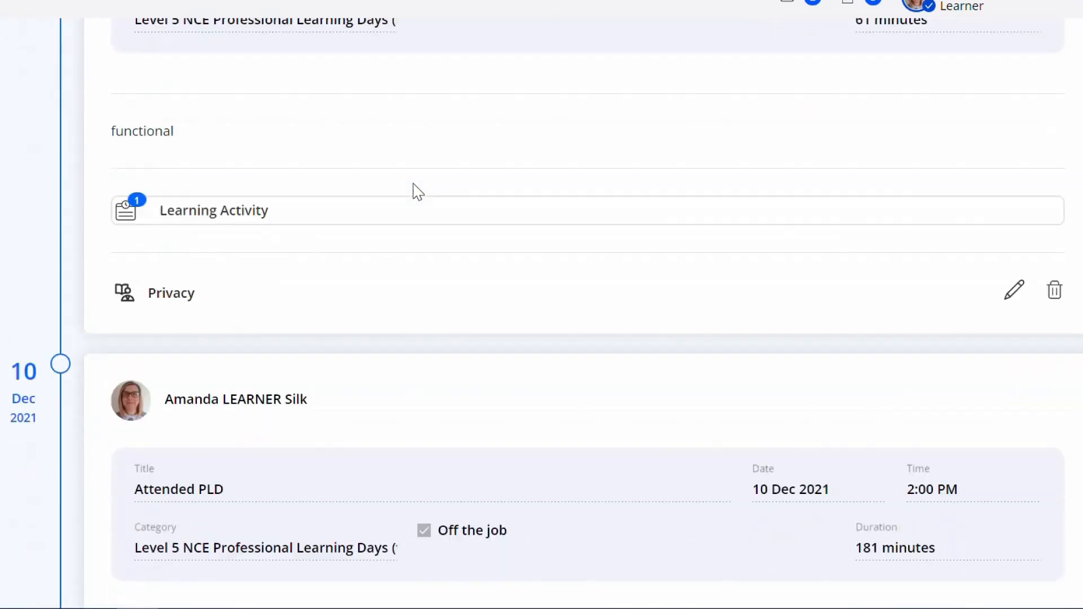
pyautogui.scroll(-10, 418, 192)
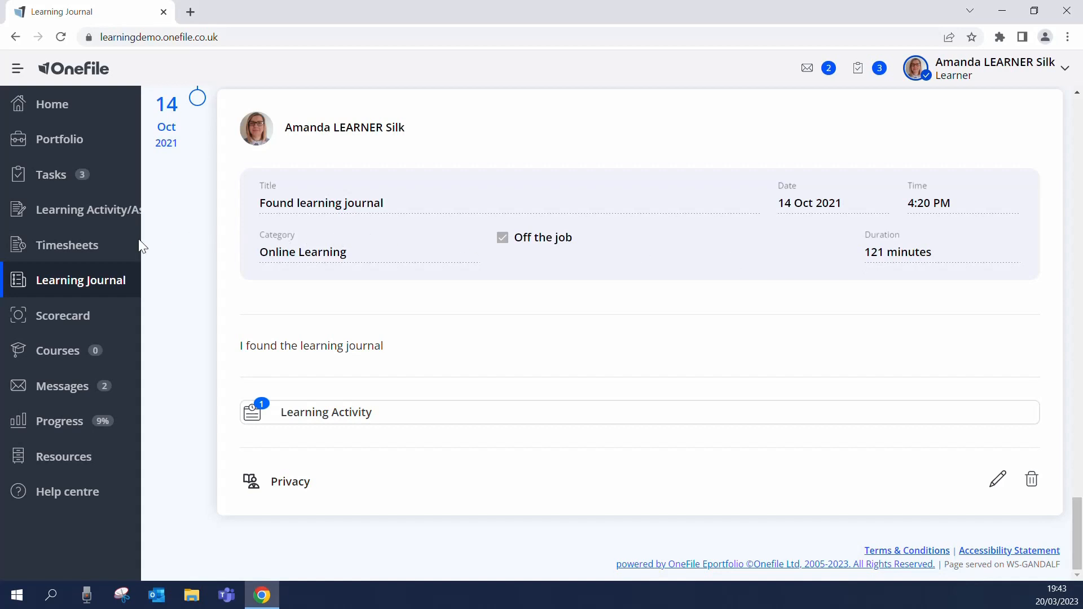
# - Open the timesheets and filter them with a start date of 05/03/2019
pyautogui.click(107, 255)
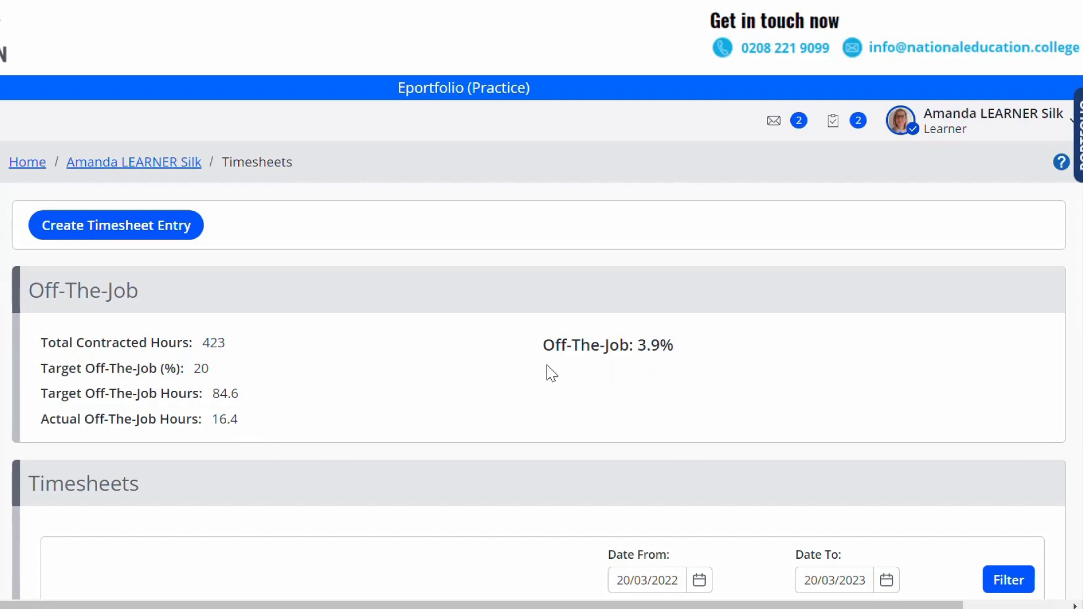
pyautogui.scroll(-4, 479, 375)
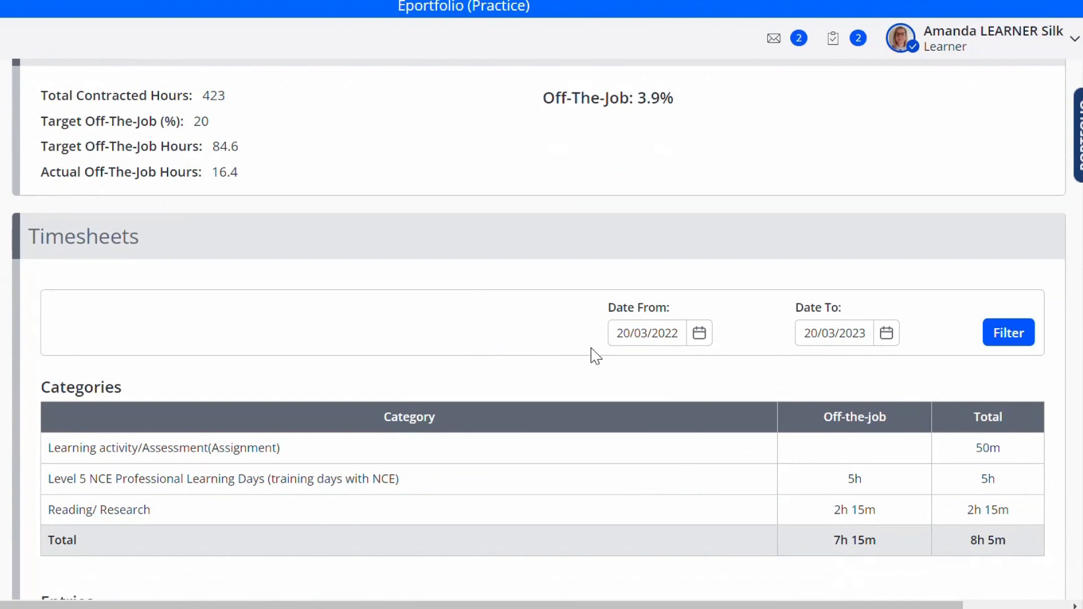
pyautogui.click(700, 342)
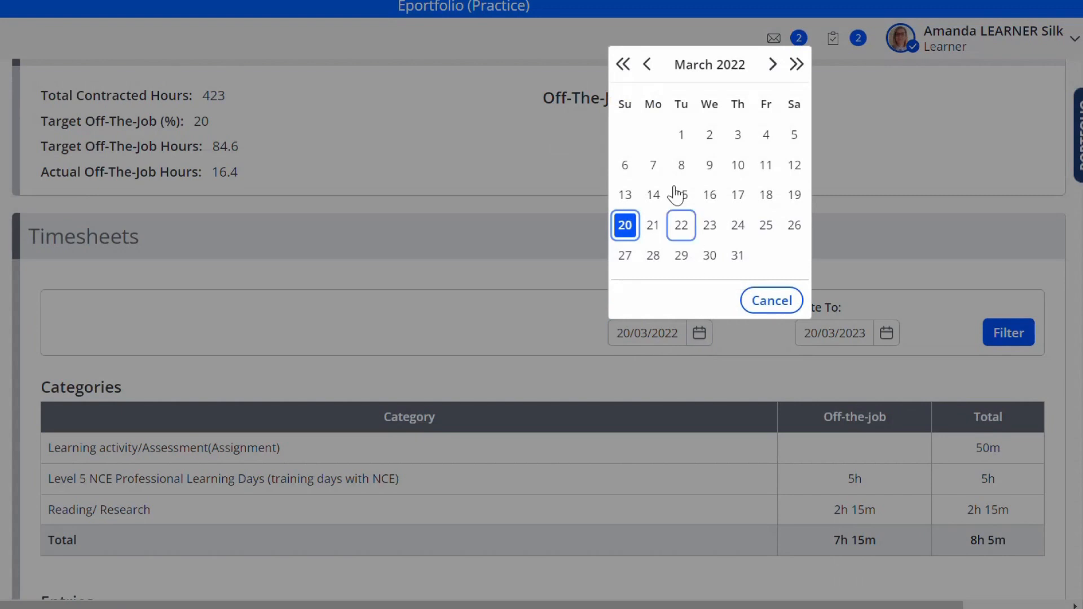
pyautogui.click(627, 65)
pyautogui.click(629, 65)
pyautogui.click(628, 65)
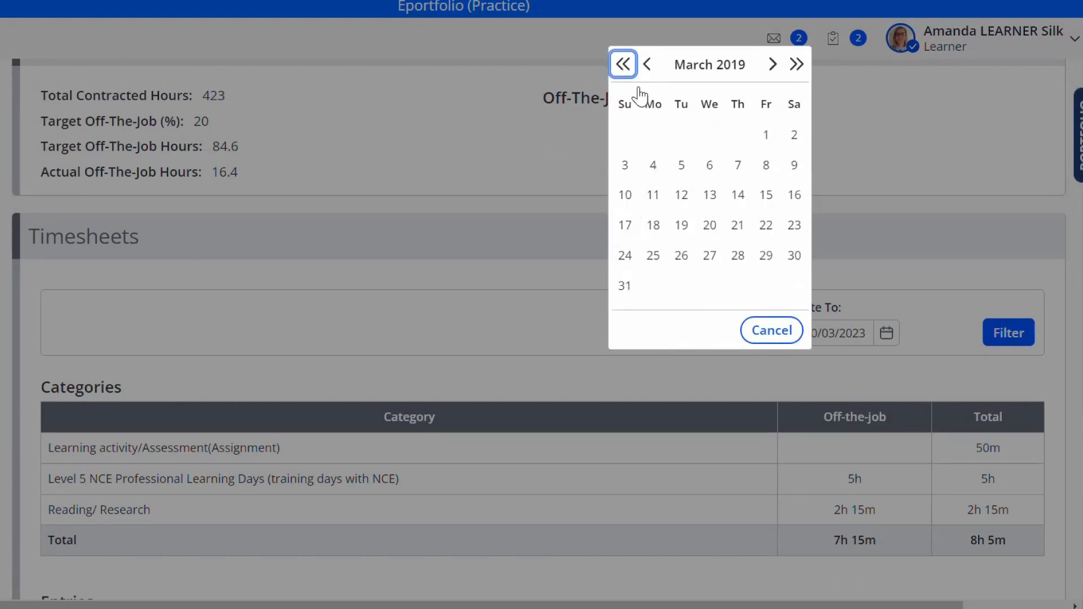
pyautogui.click(684, 165)
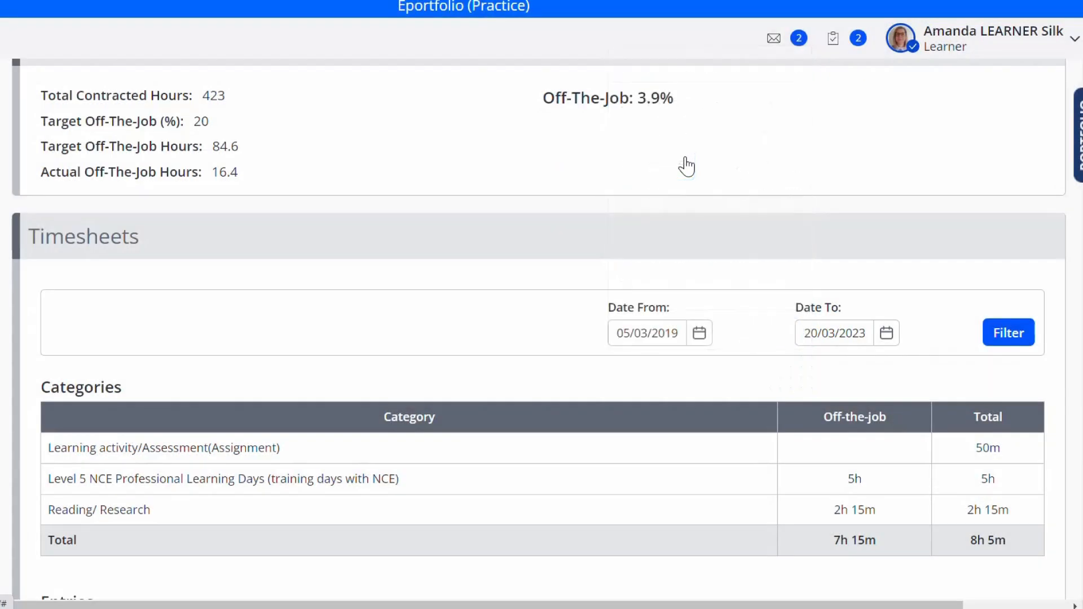
pyautogui.click(1009, 333)
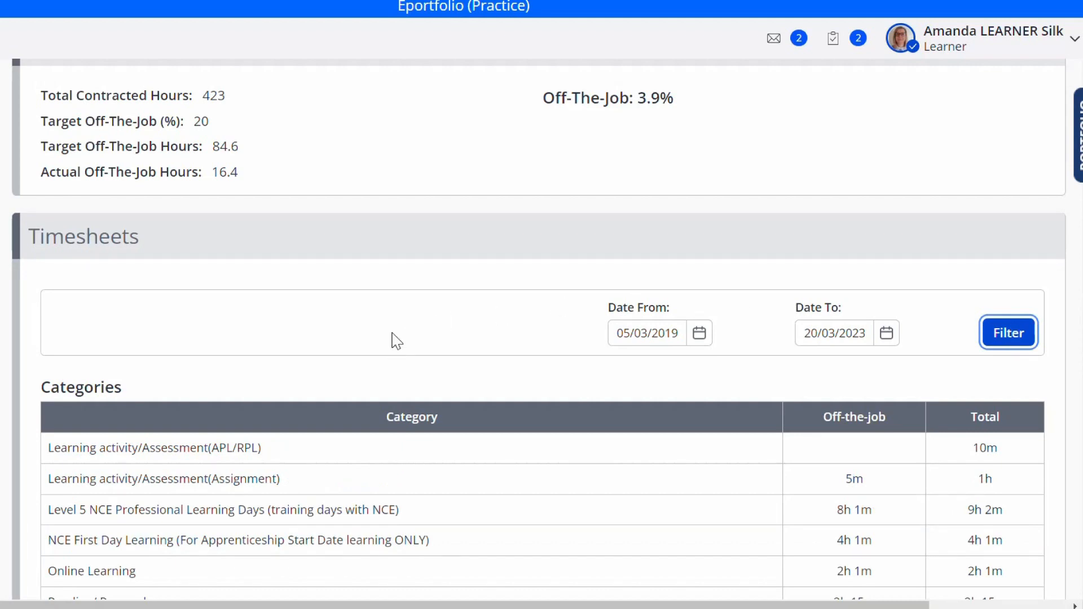
# - Look through the filtered timesheet category totals and the entries with their off-the-job marks and options, down to the latest entry
pyautogui.scroll(-3, 393, 336)
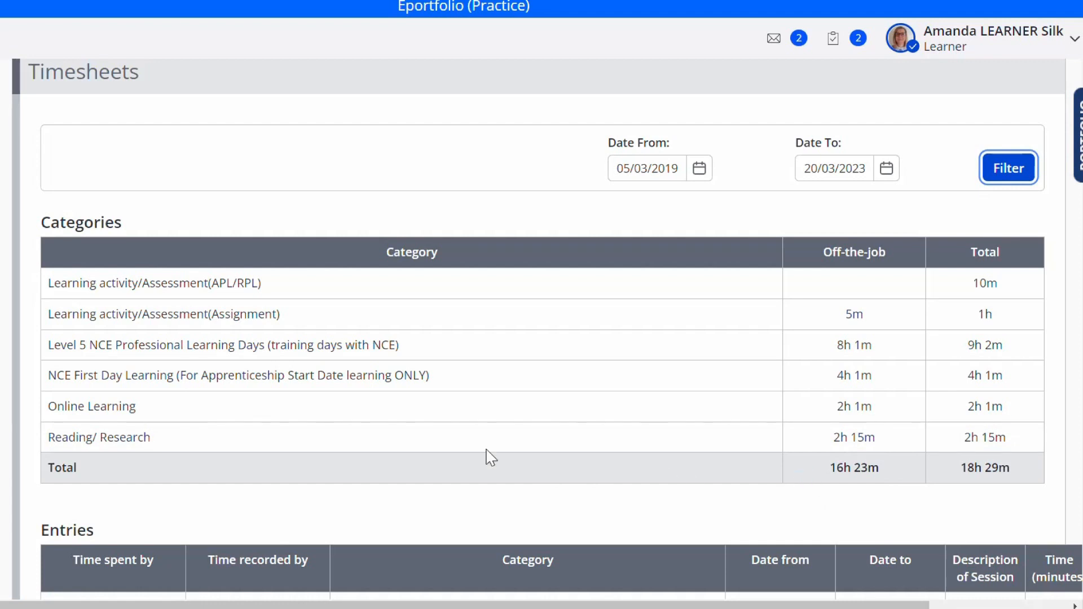
pyautogui.scroll(-2, 479, 416)
pyautogui.scroll(-8, 480, 418)
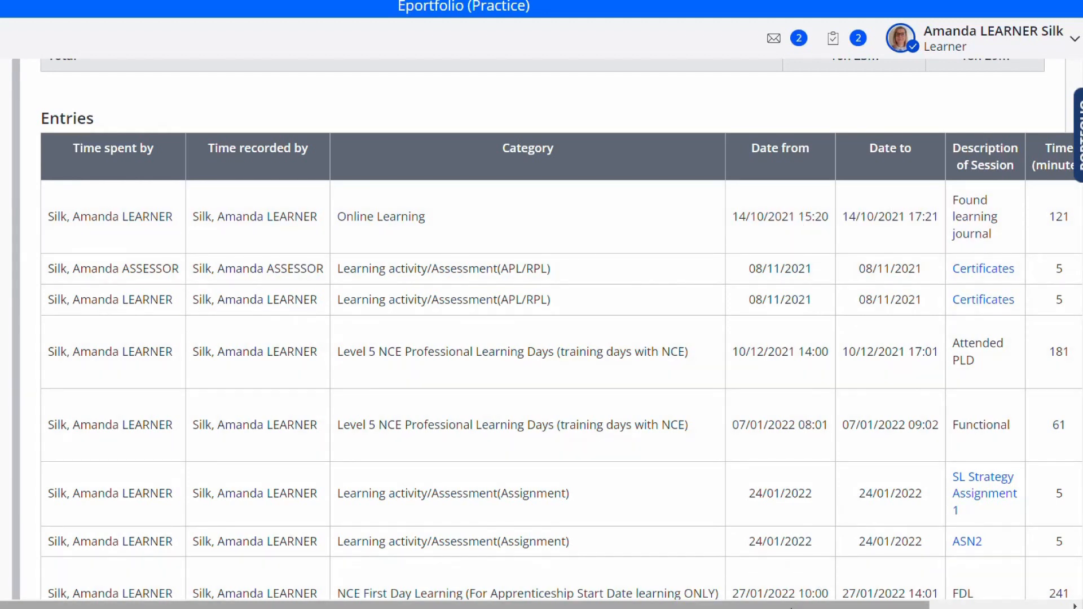
pyautogui.hscroll(5, 538, 333)
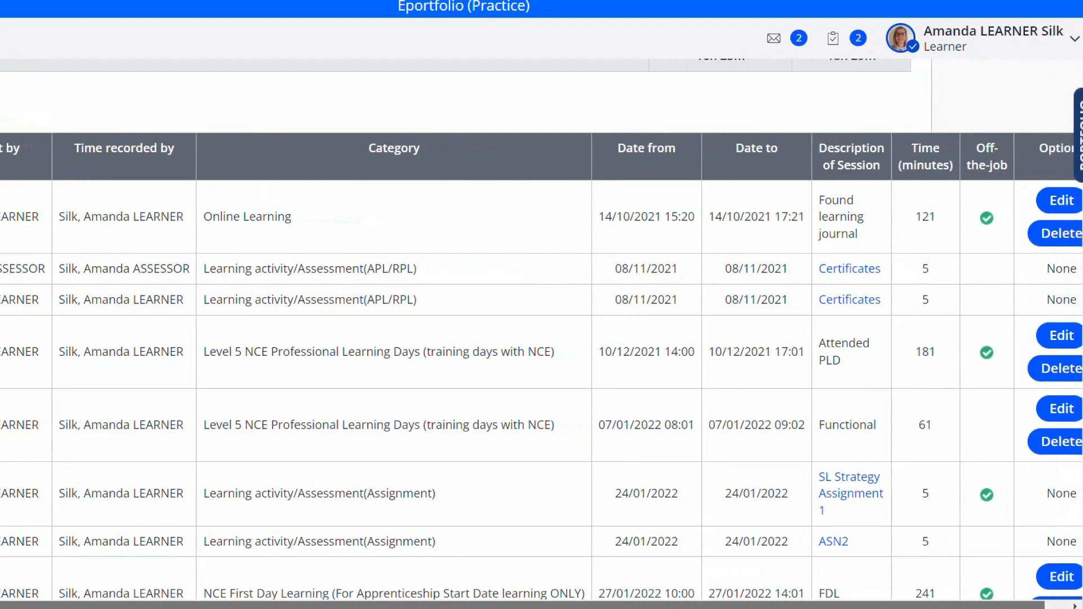
pyautogui.click(1051, 204)
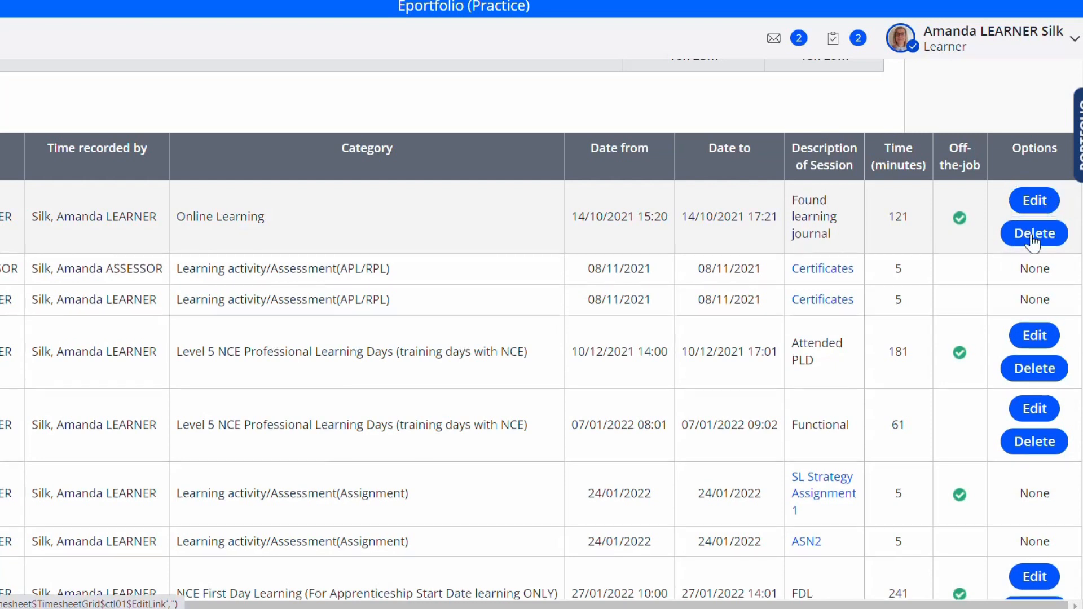
pyautogui.scroll(-4, 968, 307)
pyautogui.scroll(-2, 968, 309)
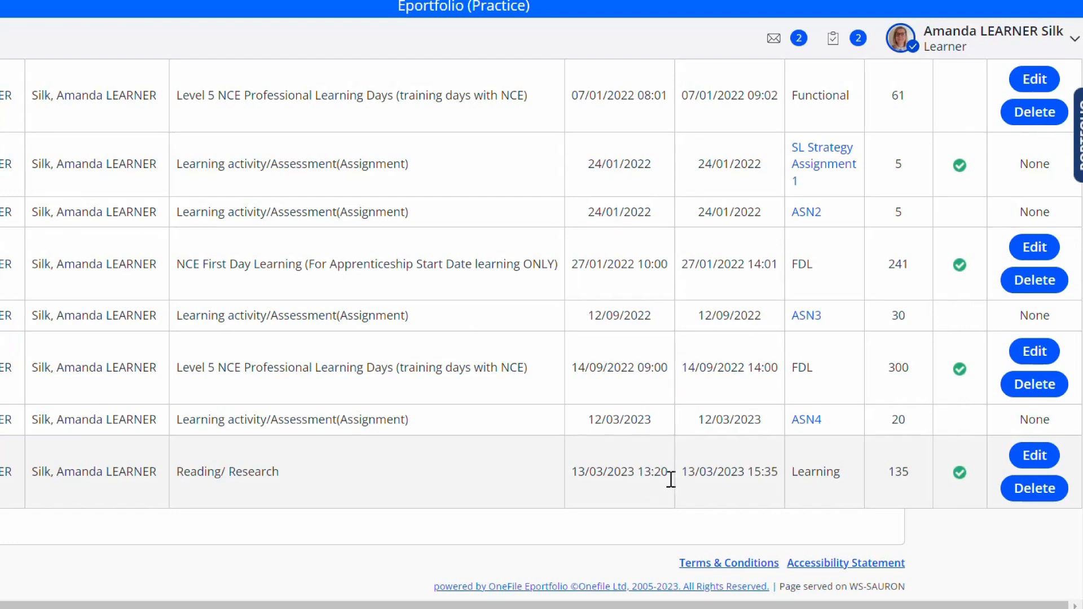
# - Edit the Reading/ Research timesheet entry dated 13/03/2023, set its start time to 13:30, keep its category, and save it
pyautogui.click(1026, 462)
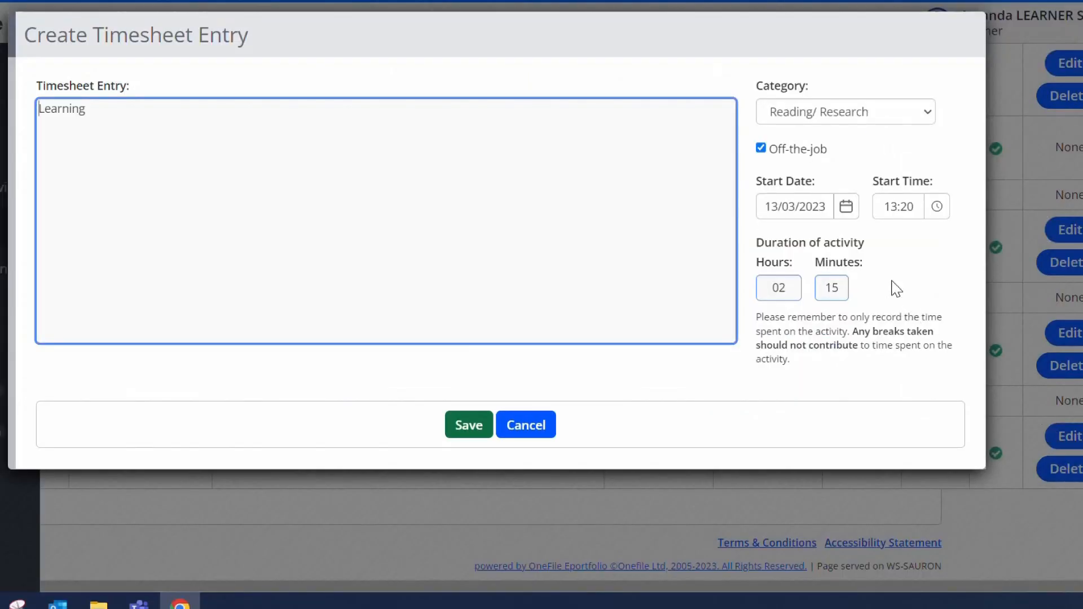
pyautogui.click(936, 208)
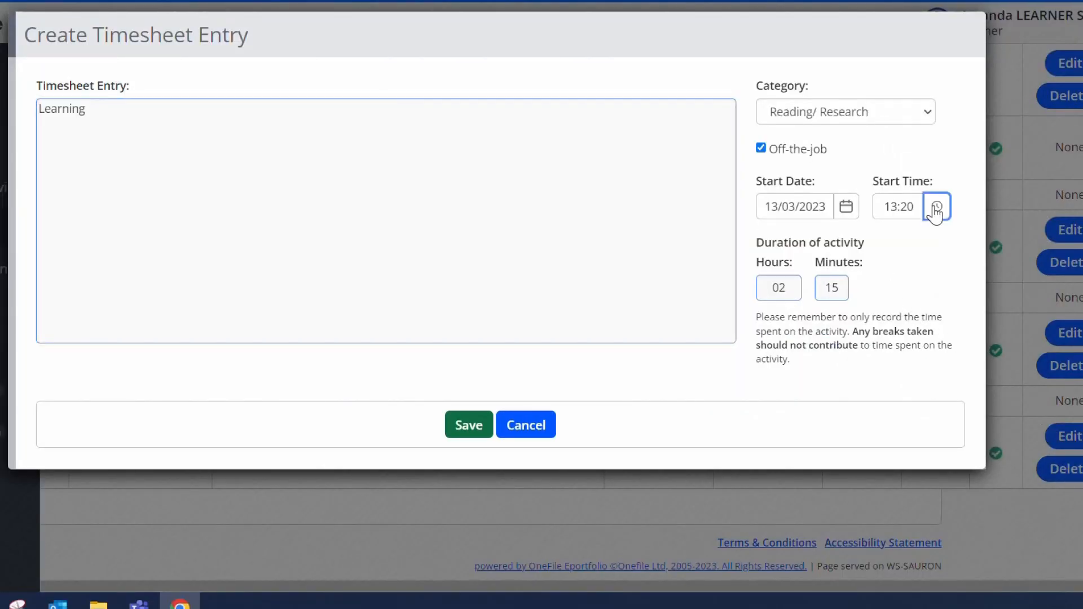
pyautogui.click(955, 341)
pyautogui.click(915, 122)
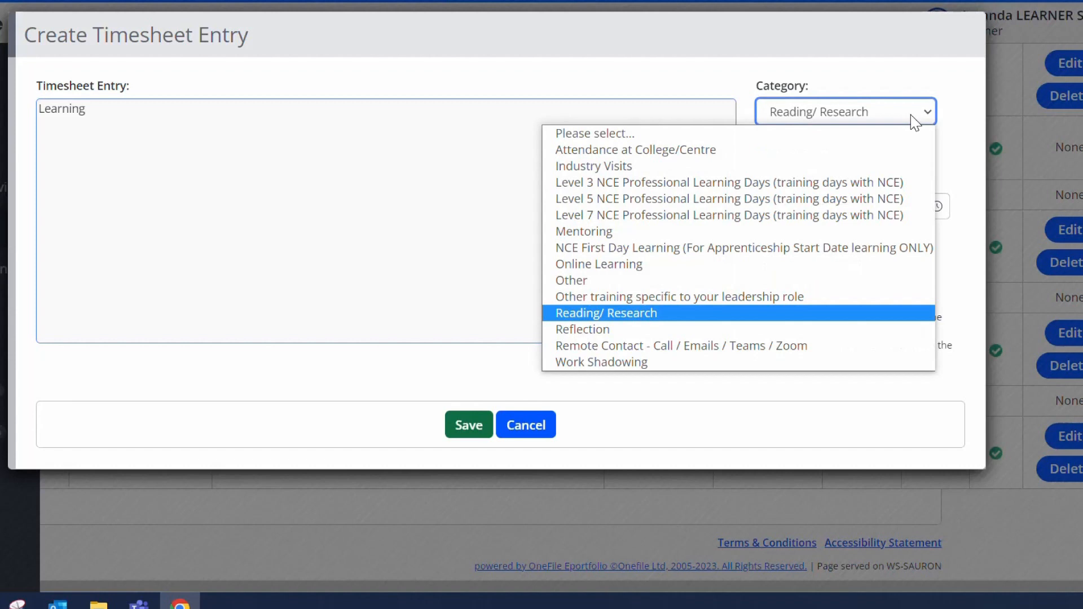
pyautogui.click(935, 116)
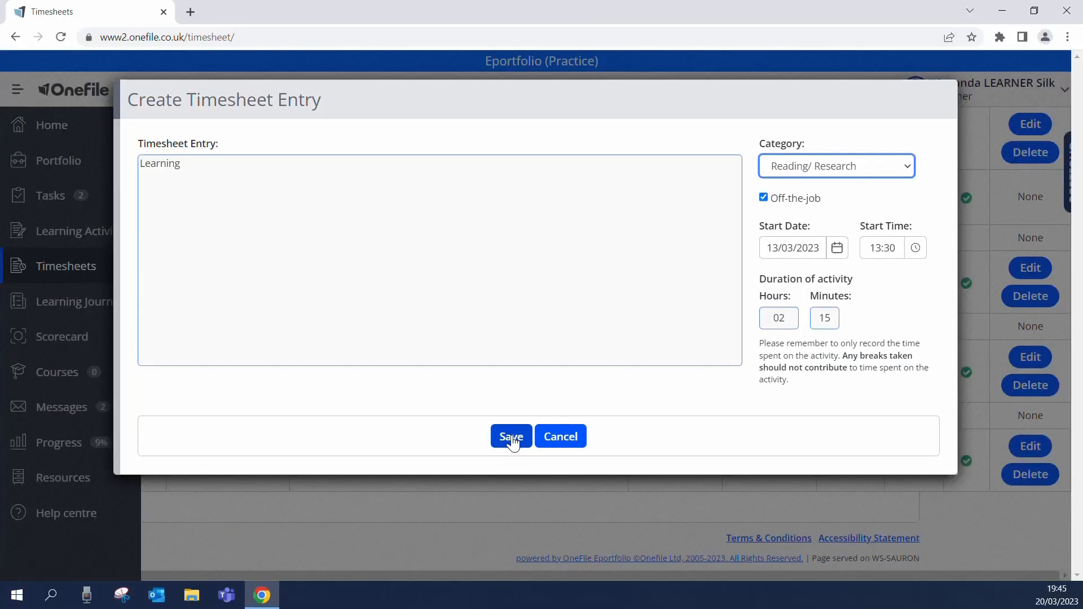
pyautogui.click(511, 437)
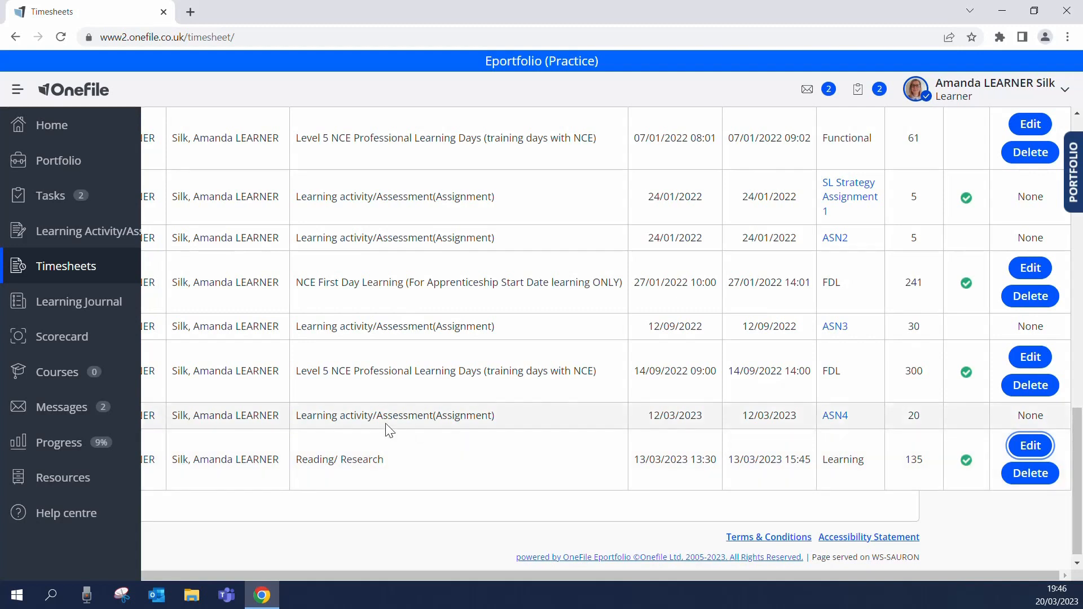
# - Return to the Learning Journal to check the updated entry and bring up a blank new entry form
pyautogui.click(110, 315)
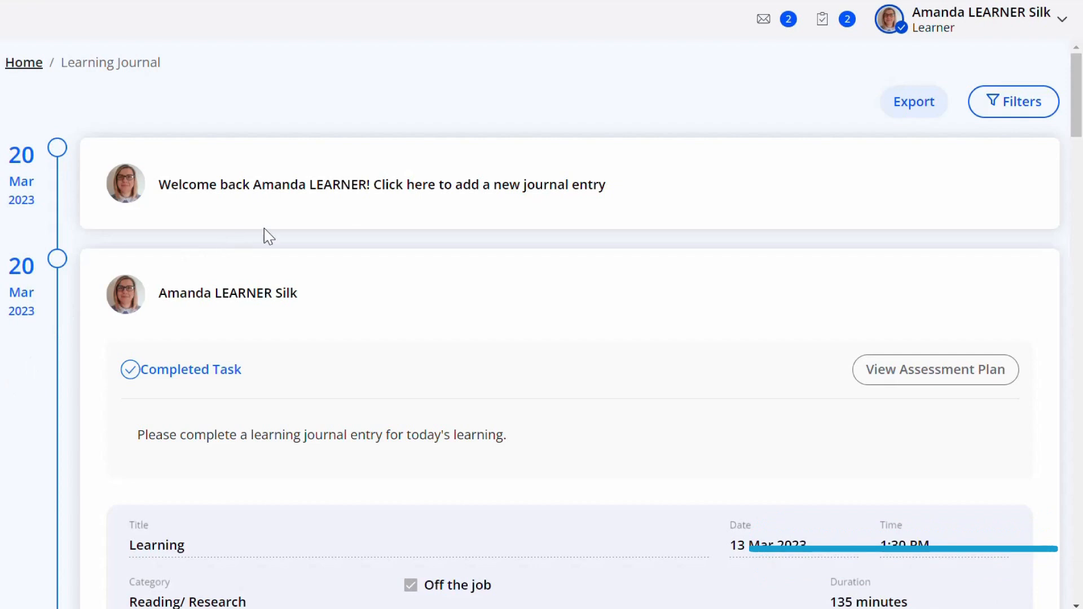
pyautogui.click(412, 198)
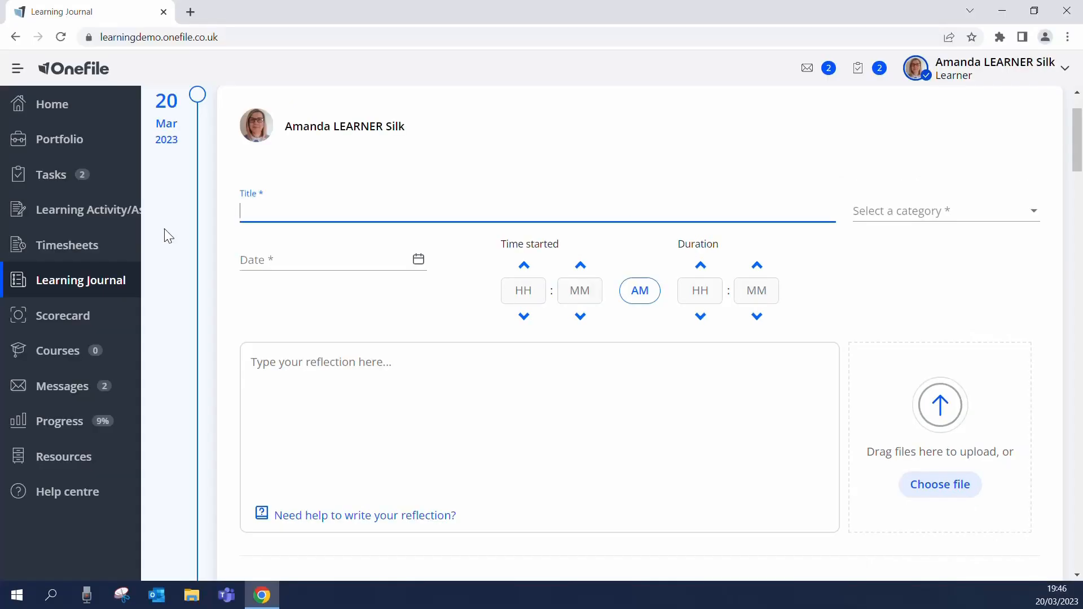
# - View the centre resources, and look over the portfolio's review, Activity, Manage and Progress options
pyautogui.click(85, 471)
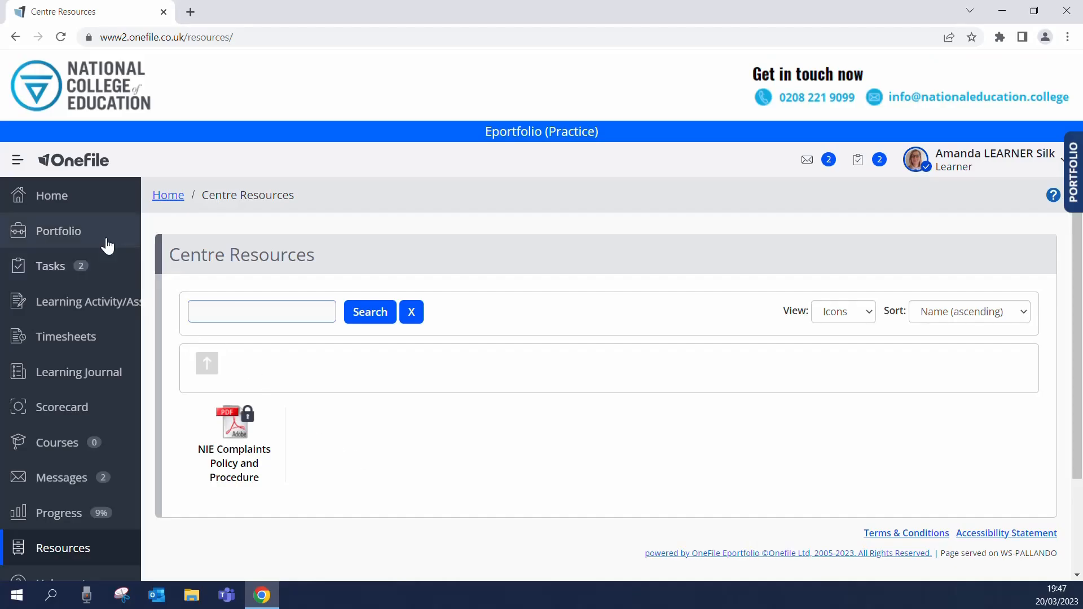
pyautogui.click(93, 230)
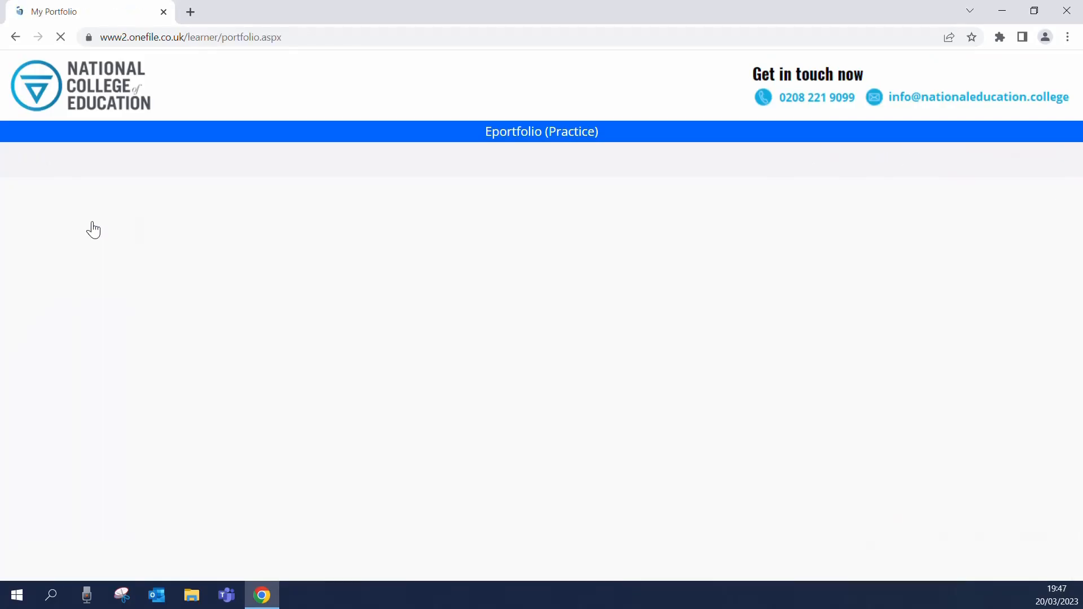
pyautogui.scroll(-6, 681, 285)
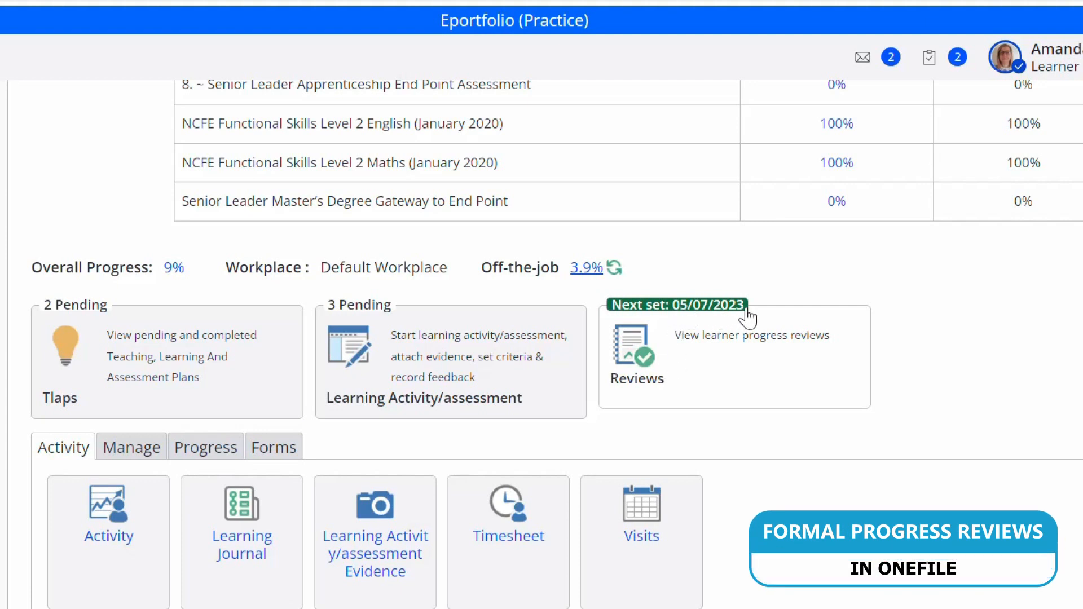
pyautogui.scroll(-2, 496, 430)
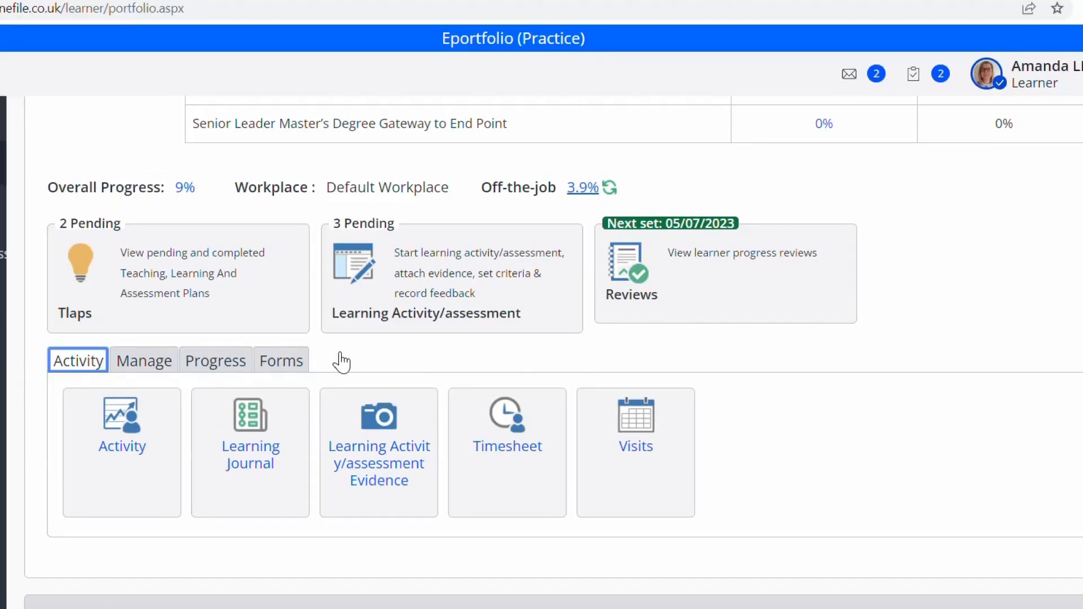
pyautogui.click(145, 373)
pyautogui.click(192, 370)
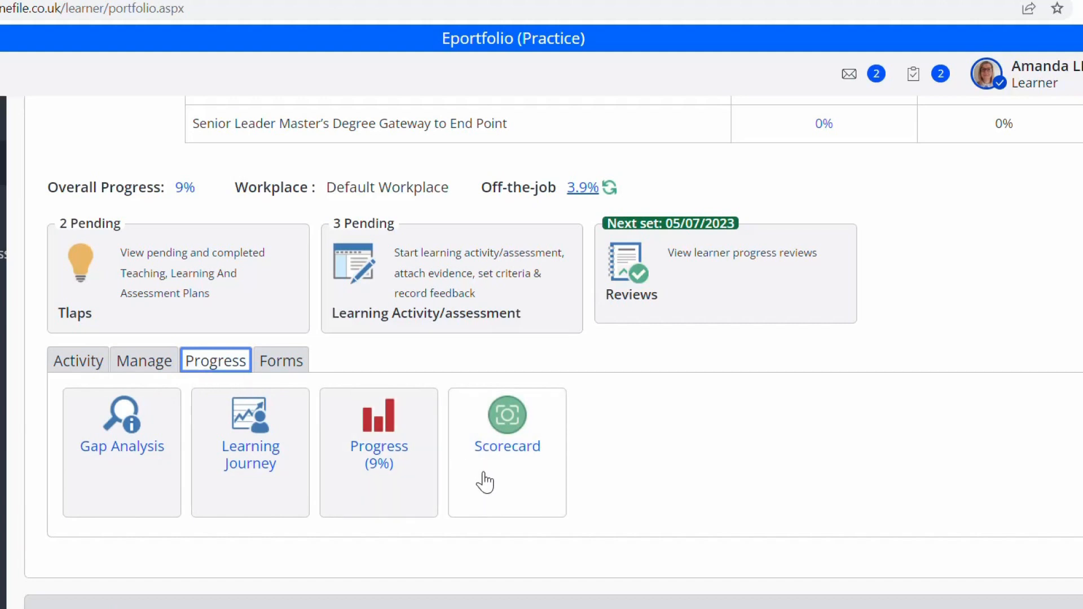
# - Open the portfolio's Gap Analysis and filter it to show all criteria
pyautogui.click(117, 460)
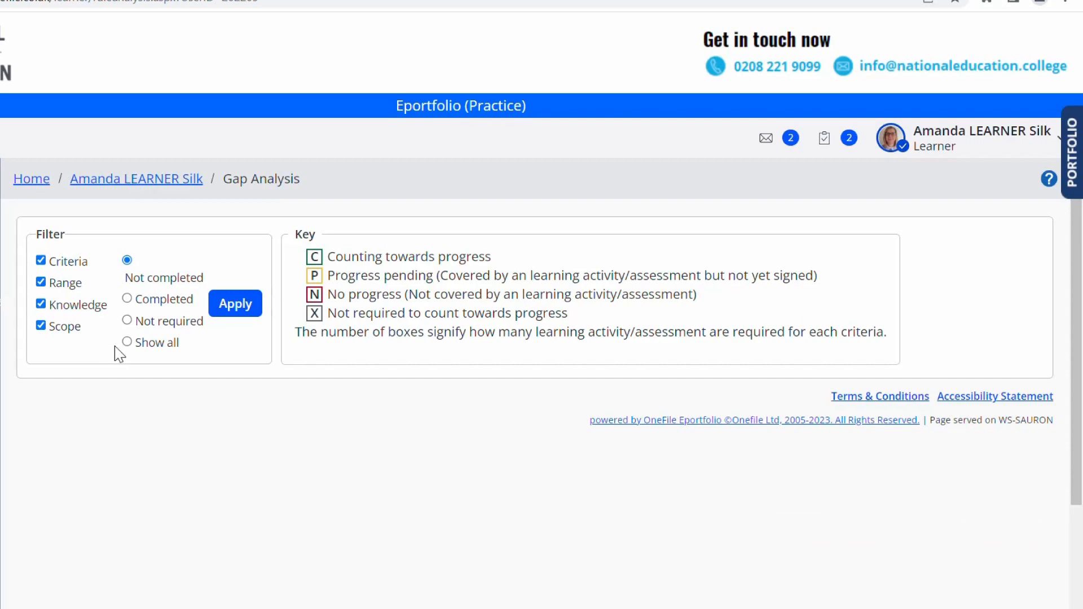
pyautogui.click(127, 342)
pyautogui.click(229, 310)
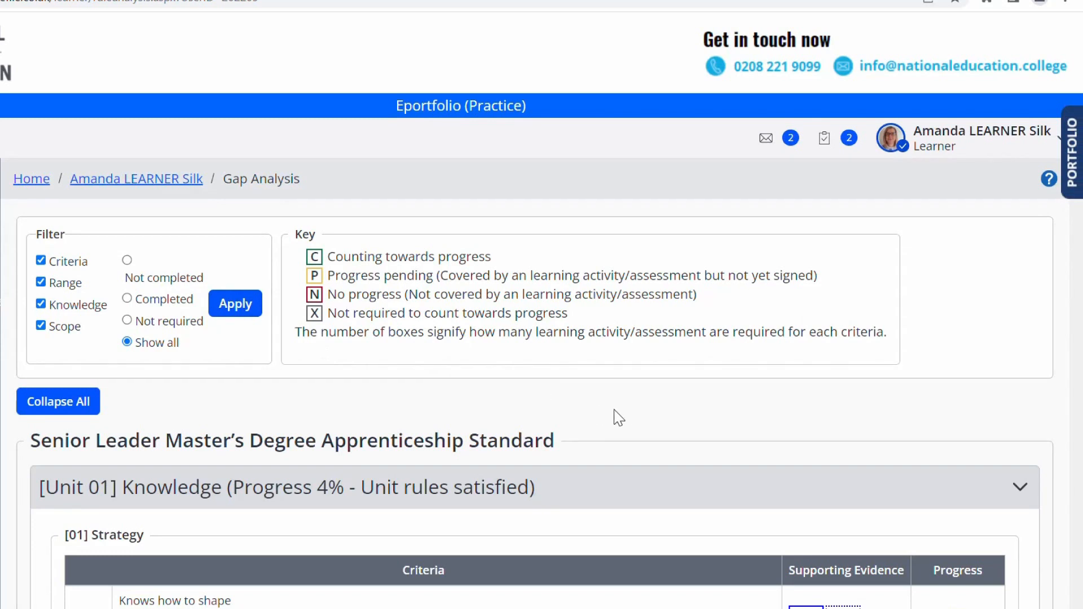
# - Examine the supporting evidence and progress of the Knowledge, Skills and Behaviours criteria in the Gap Analysis
pyautogui.scroll(-3, 621, 408)
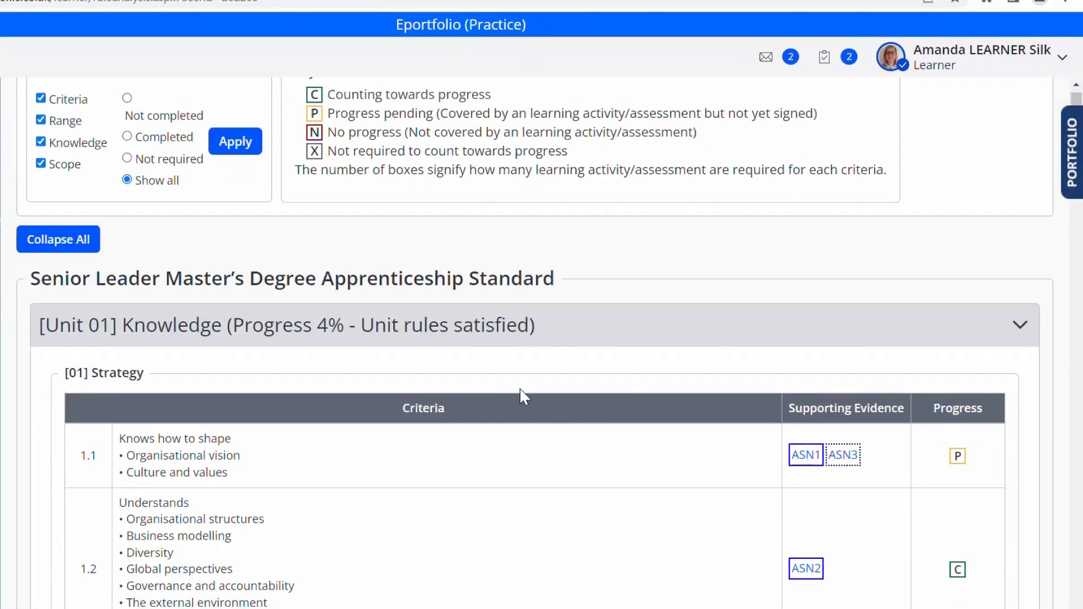
pyautogui.scroll(-9, 430, 375)
pyautogui.scroll(-20, 434, 374)
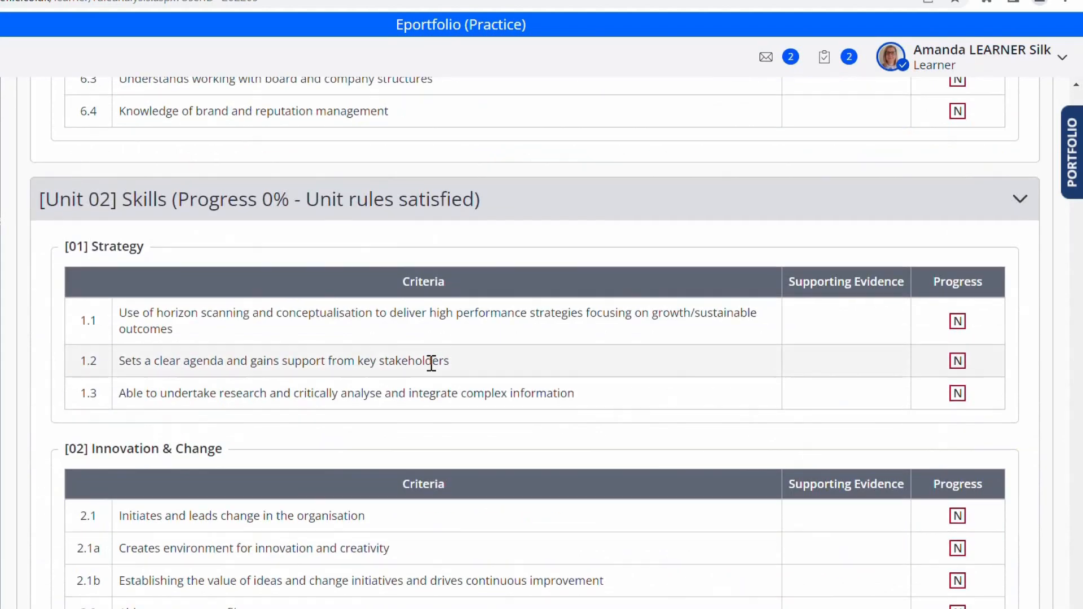
pyautogui.scroll(-20, 431, 363)
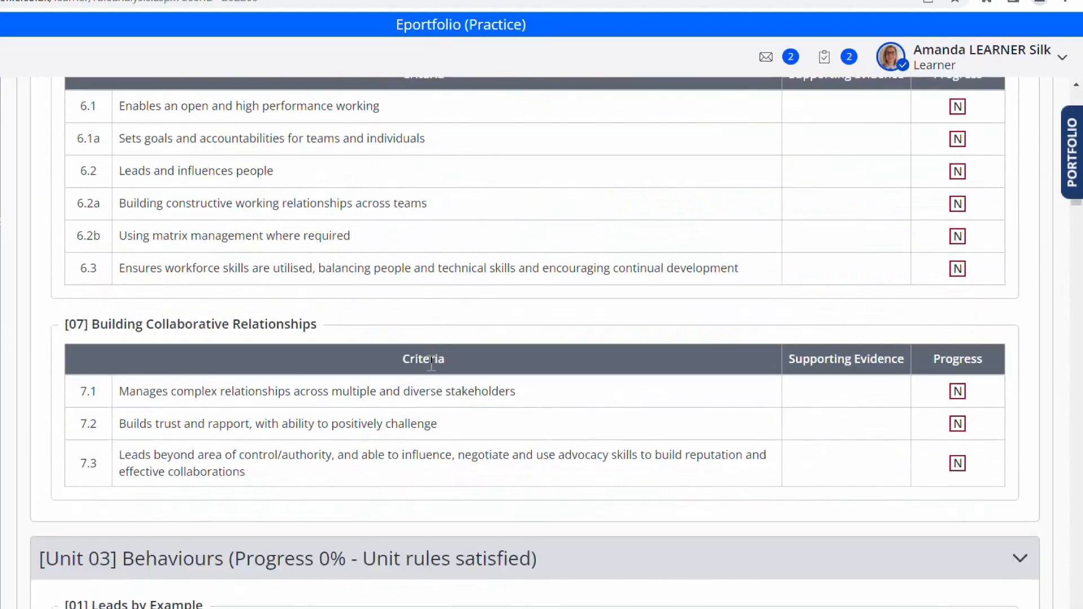
pyautogui.scroll(-7, 432, 363)
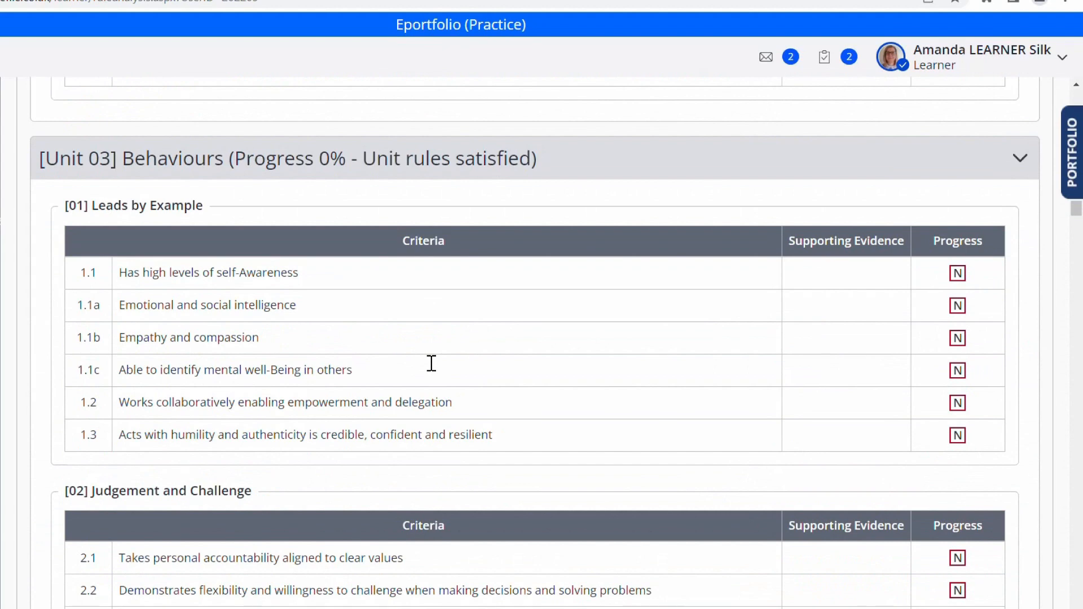
pyautogui.scroll(20, 432, 363)
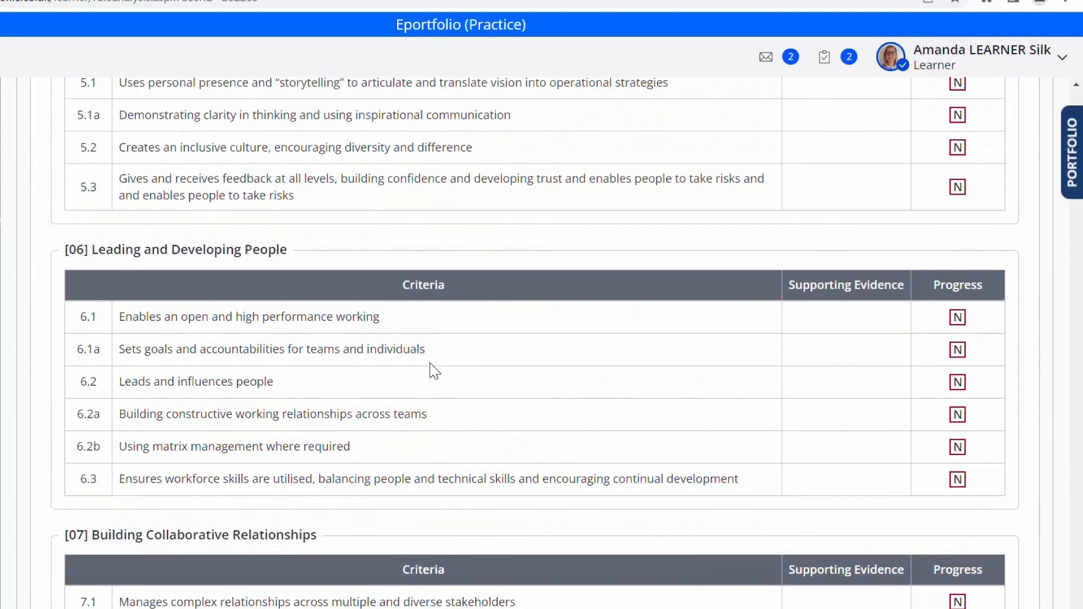
pyautogui.scroll(20, 434, 372)
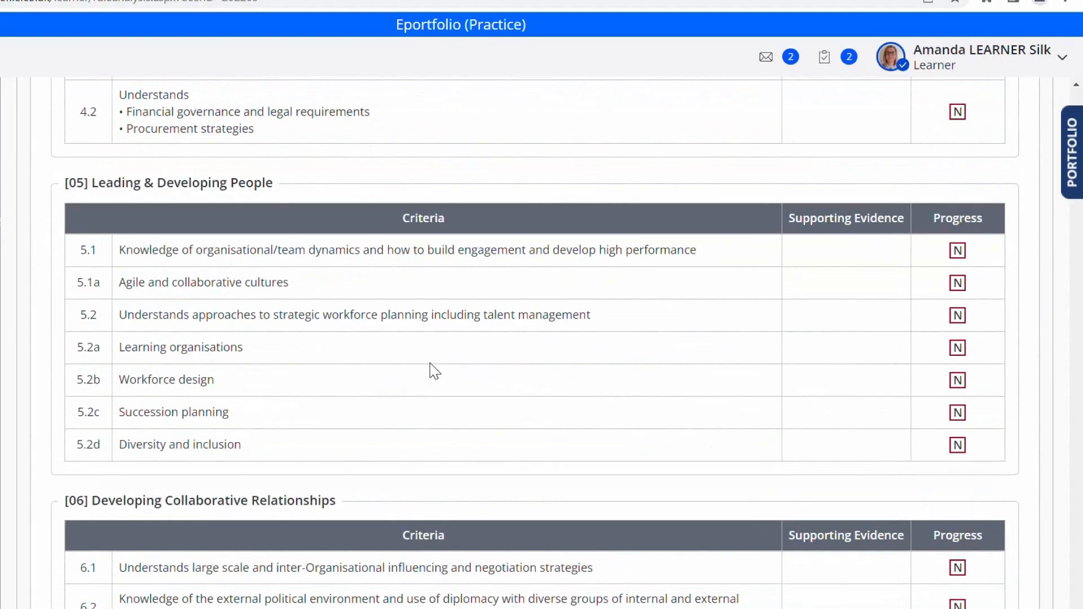
pyautogui.scroll(10, 431, 363)
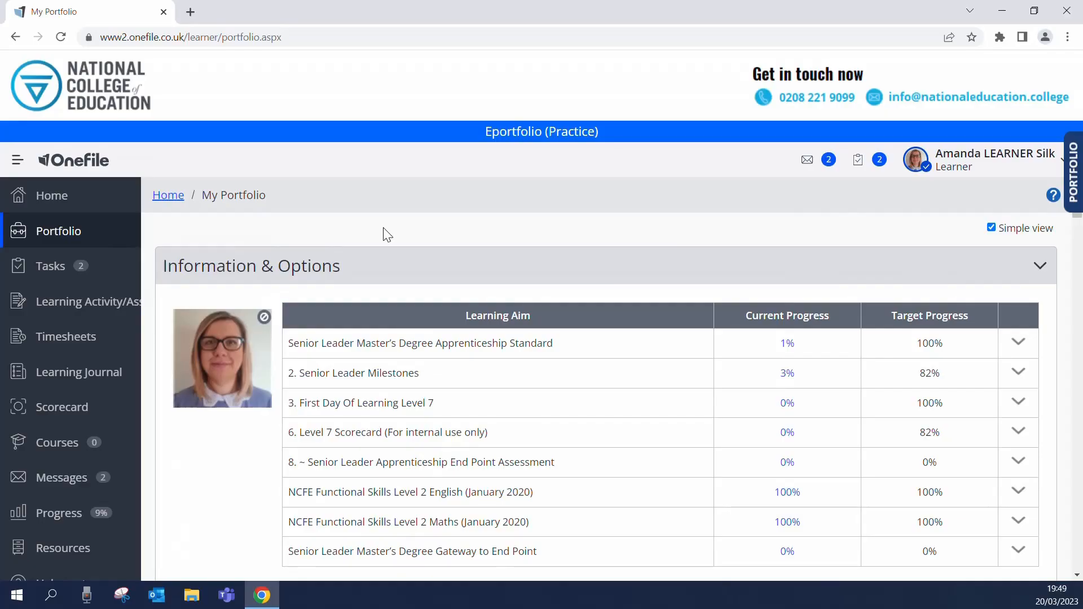